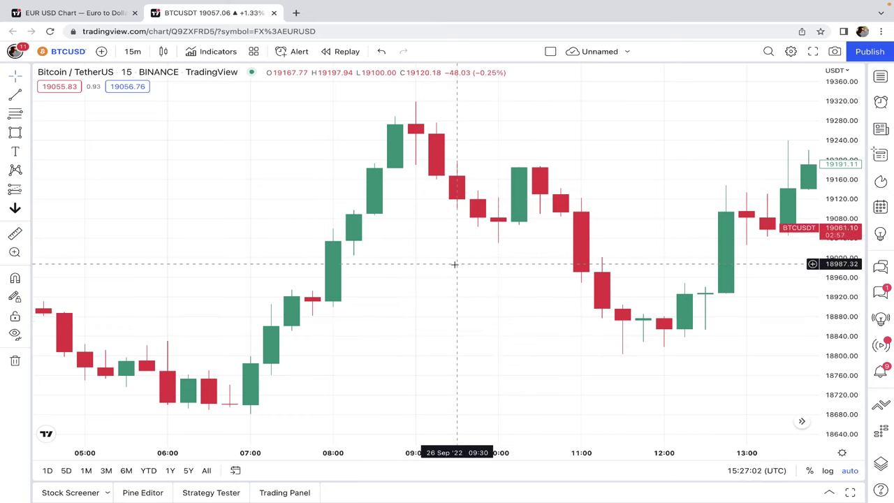
Keep the chart on 15-minute candles and draw the 18800 level from 06:45 to 07:30.
left_click(132, 51)
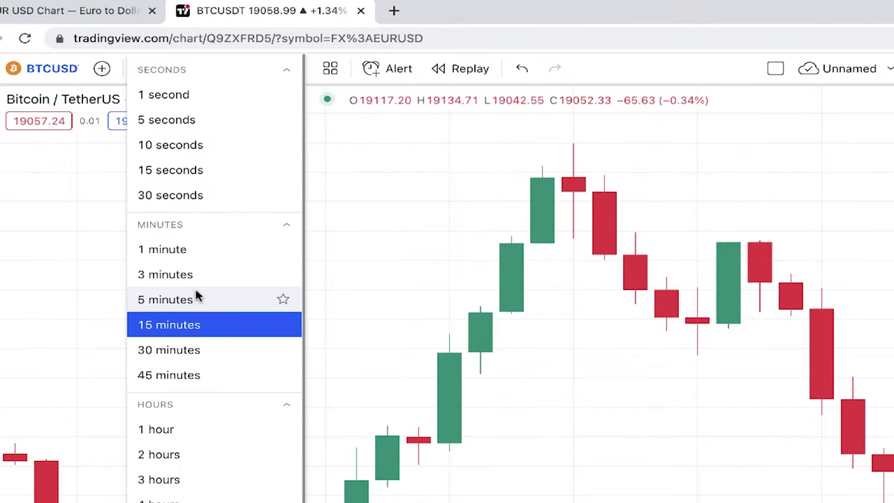
left_click(191, 325)
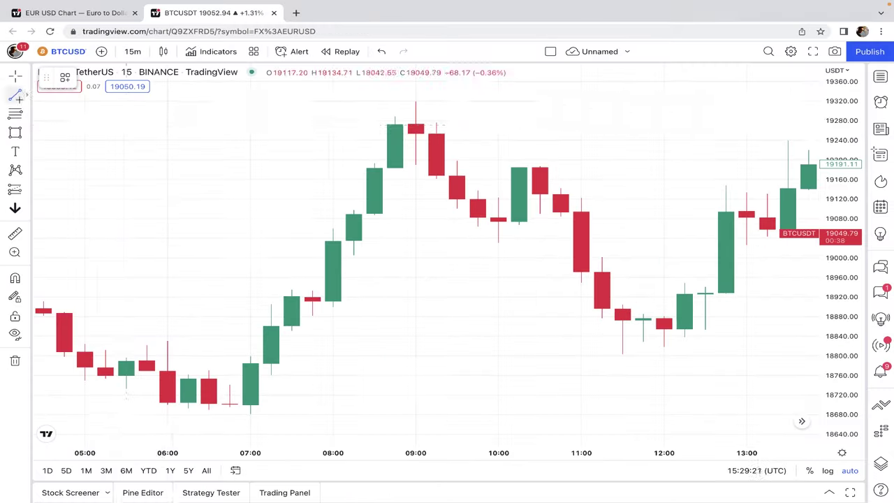
left_click(229, 356)
left_click(292, 355)
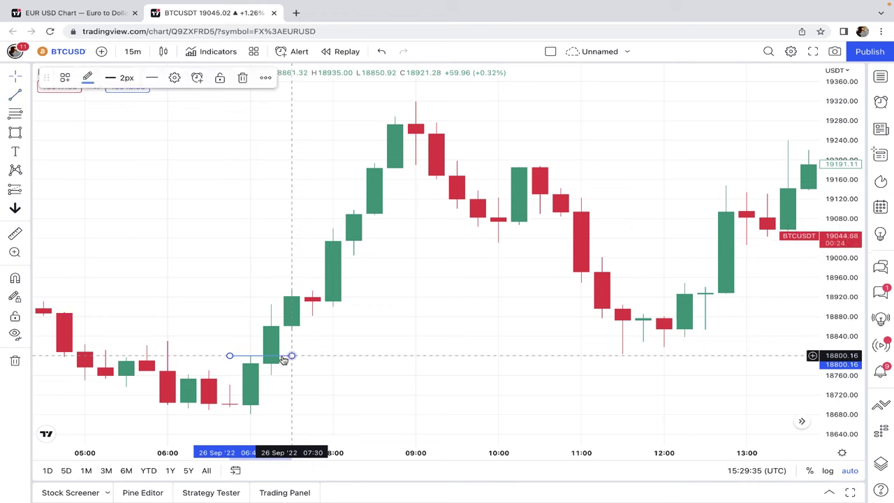
Draw a second level line near 18681 spanning 06:45 to 07:30.
left_click(15, 97)
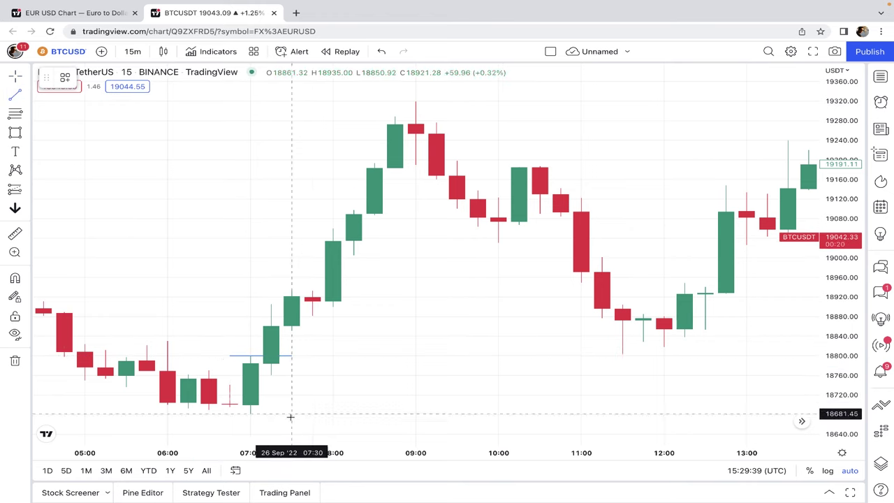
left_click(230, 415)
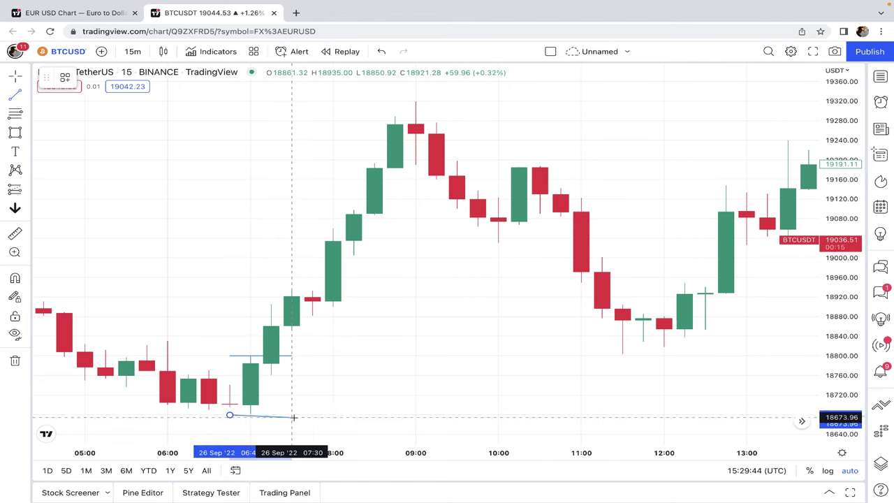
left_click(292, 415)
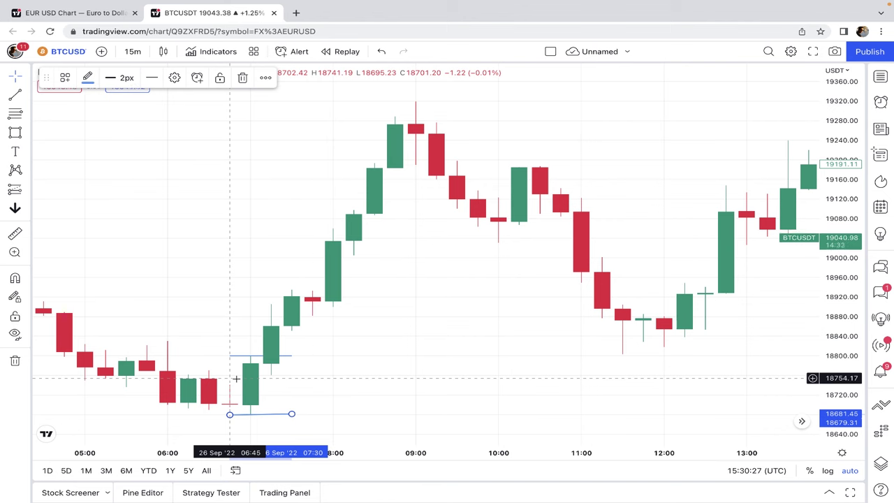
scroll(565, 335, "right", 10)
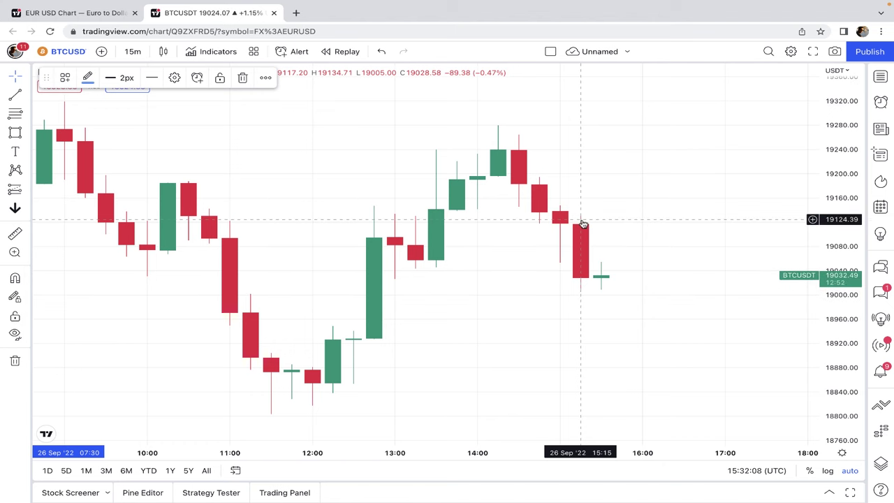
scroll(583, 222, "left", 10)
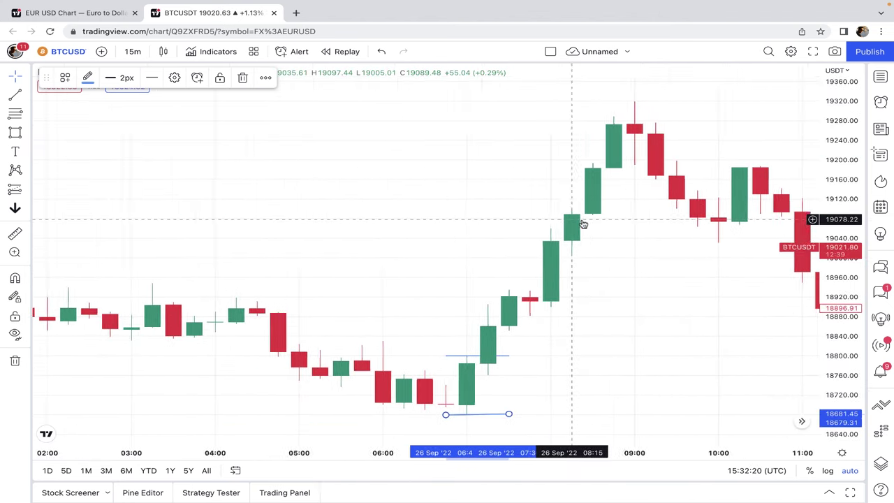
scroll(582, 222, "up", 3)
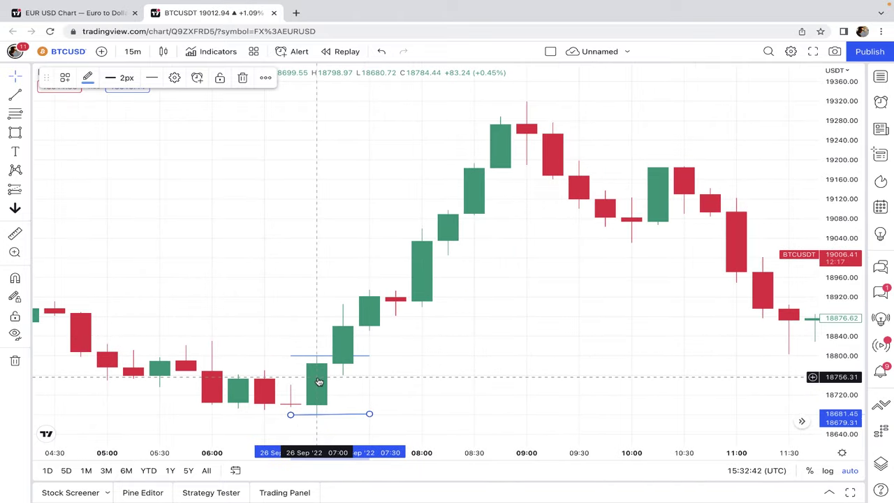
left_click(133, 51)
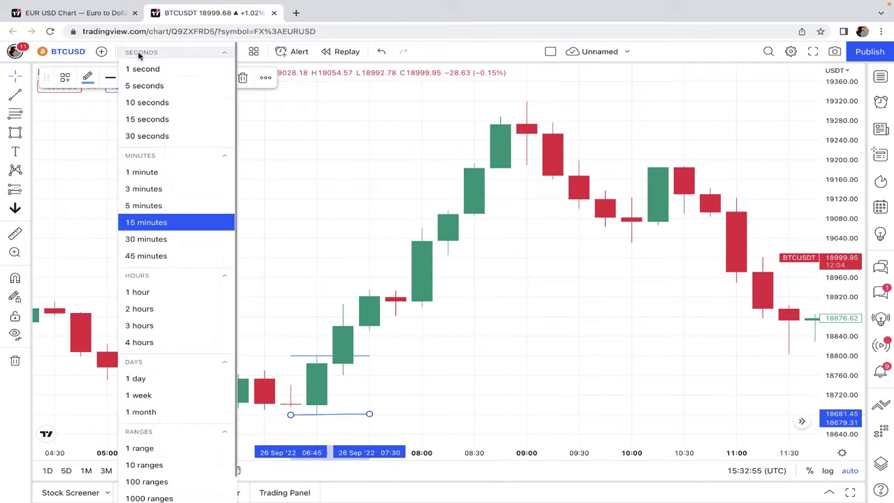
Switch the BTCUSDT chart to 5-minute candles and scroll back to the 06:00–09:30 morning candles.
left_click(145, 206)
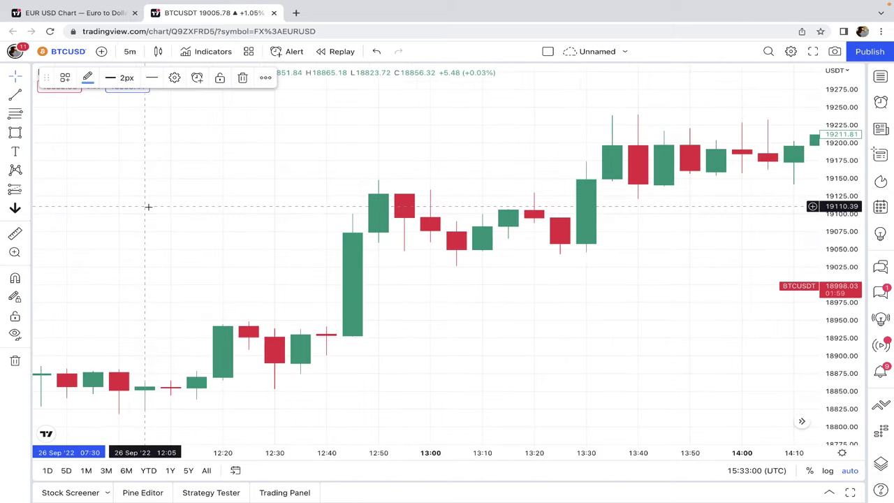
scroll(148, 208, "left", 10)
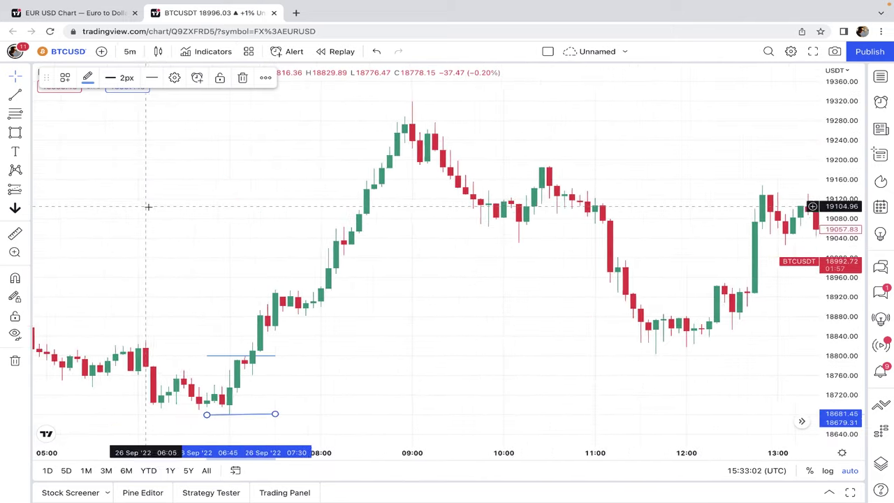
scroll(148, 207, "left", 10)
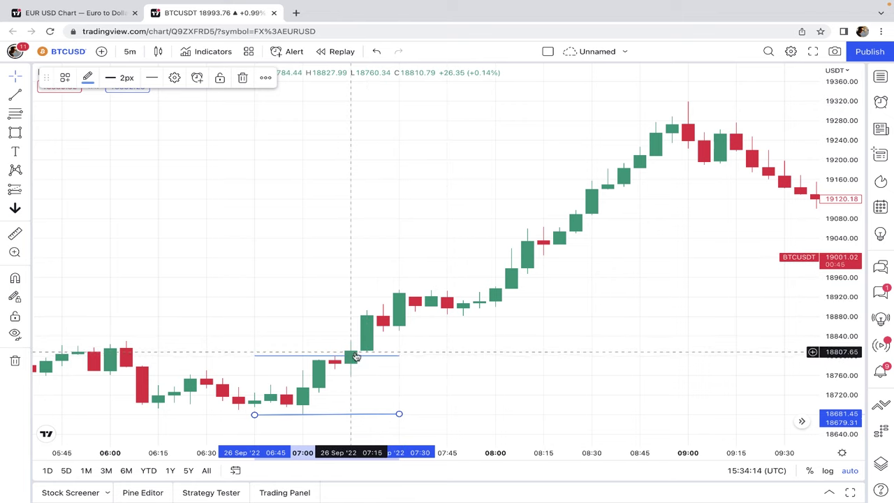
left_click(28, 188)
Place a long at 18809.78, stop 18722.09, target 18943.47 (ratio 1.52), then return to 15m.
left_click(15, 189)
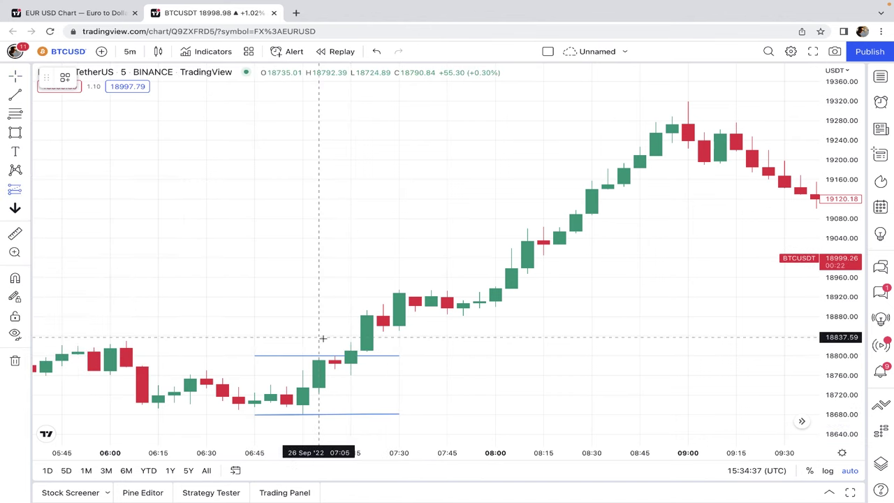
left_click(365, 350)
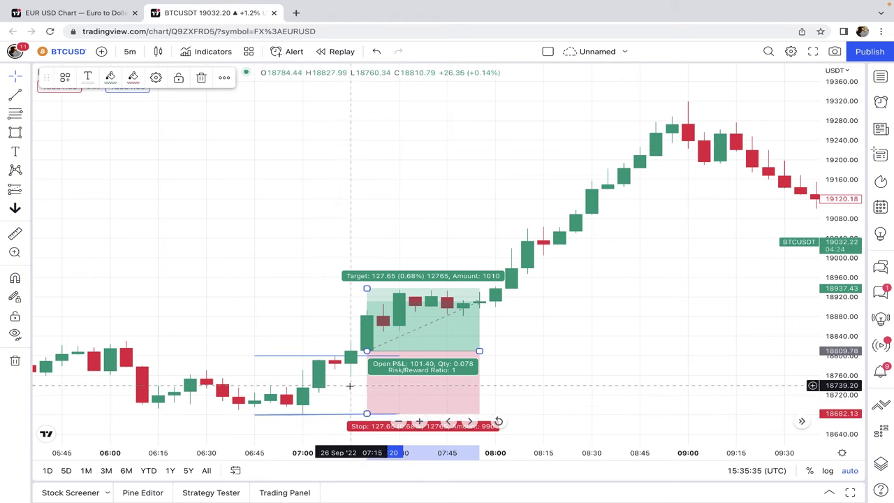
left_click_drag(366, 415, 363, 395)
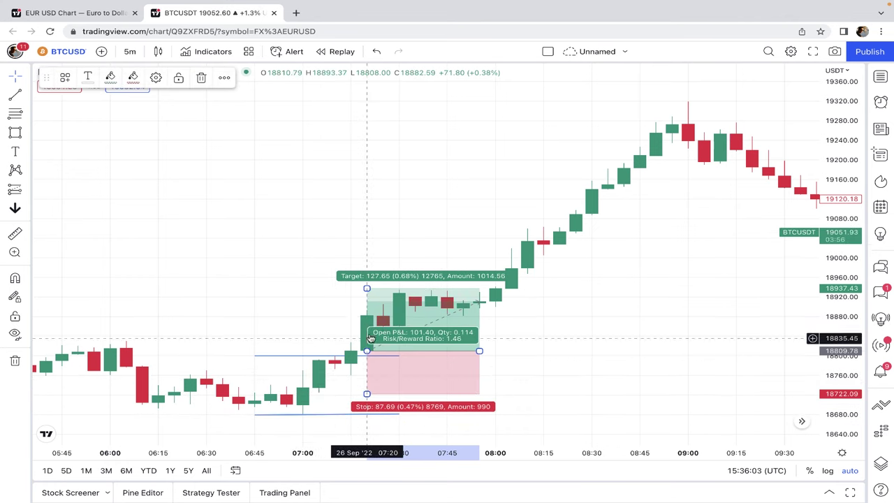
left_click_drag(367, 287, 367, 285)
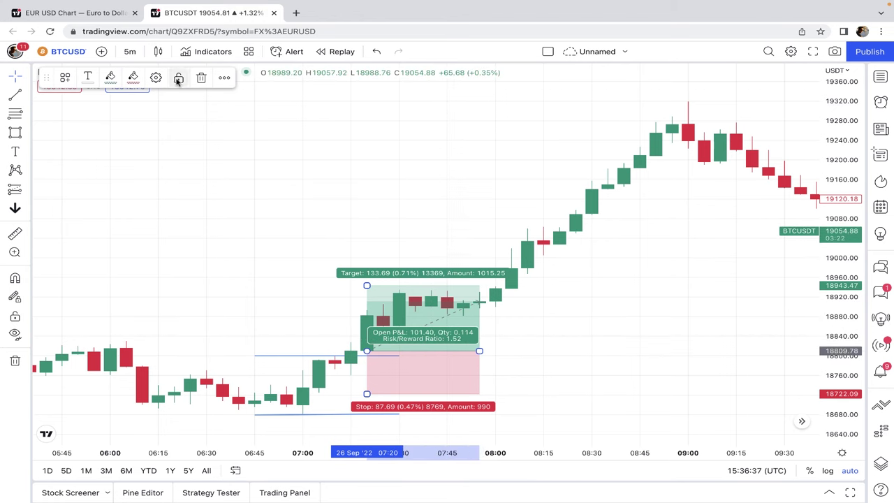
left_click(130, 51)
left_click(158, 225)
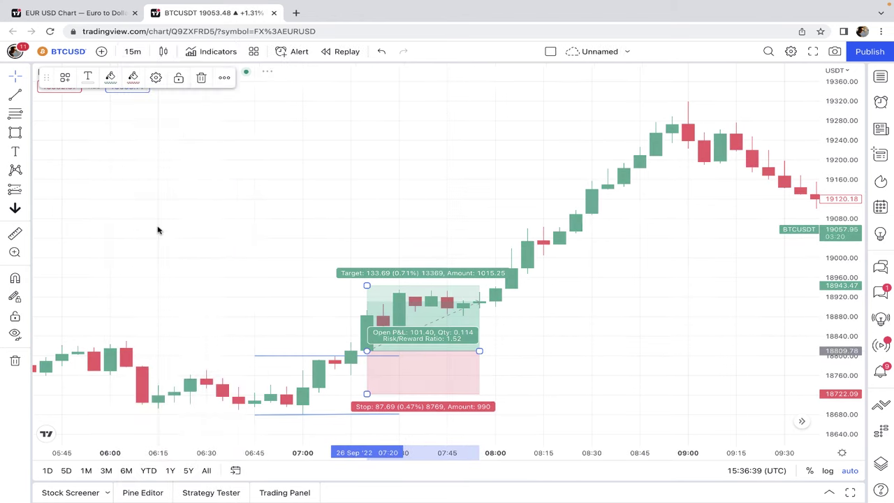
Draw a short level line near 19097 across the 08:00–08:30 candles.
scroll(158, 227, "down", 8)
scroll(158, 227, "up", 8)
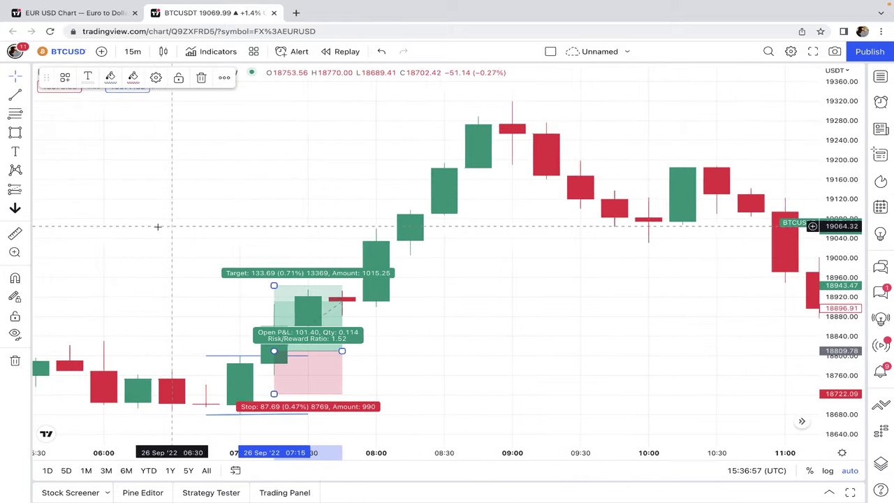
scroll(299, 224, "down", 1)
left_click(303, 224)
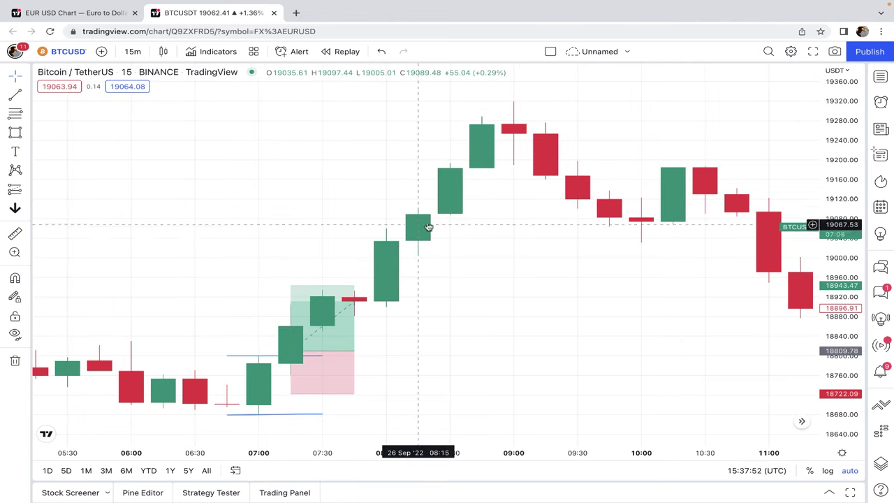
left_click(14, 95)
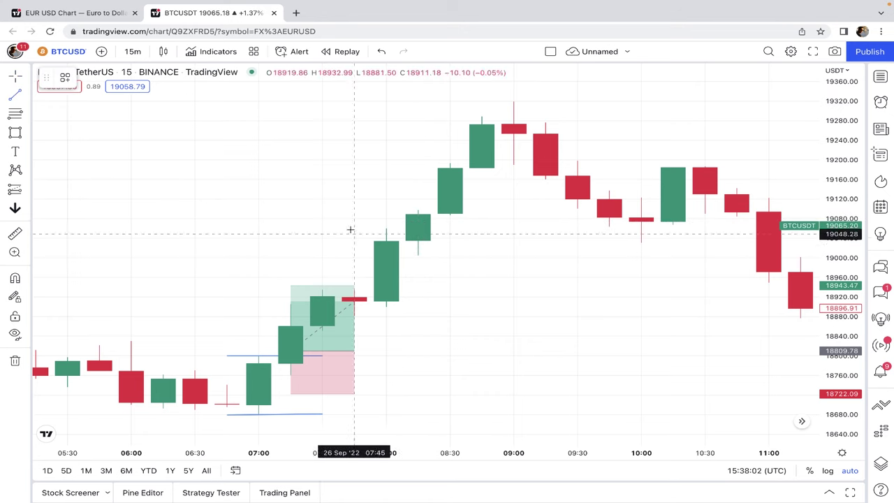
left_click(389, 211)
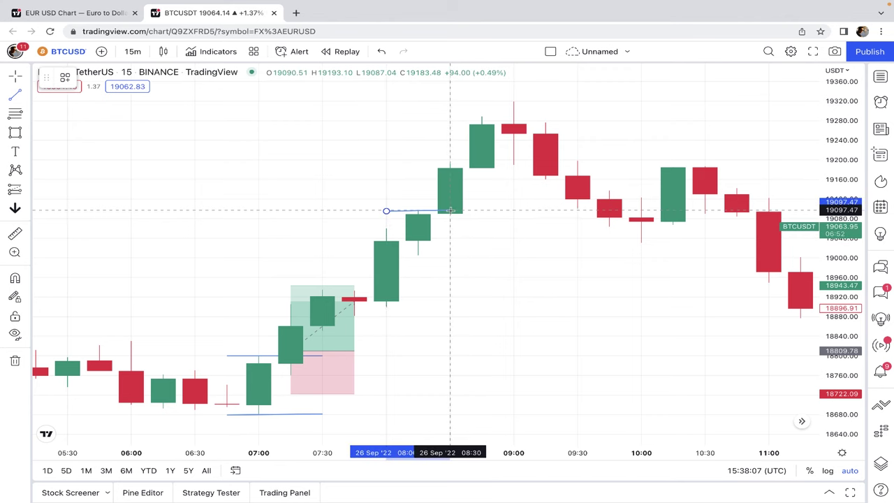
left_click(450, 211)
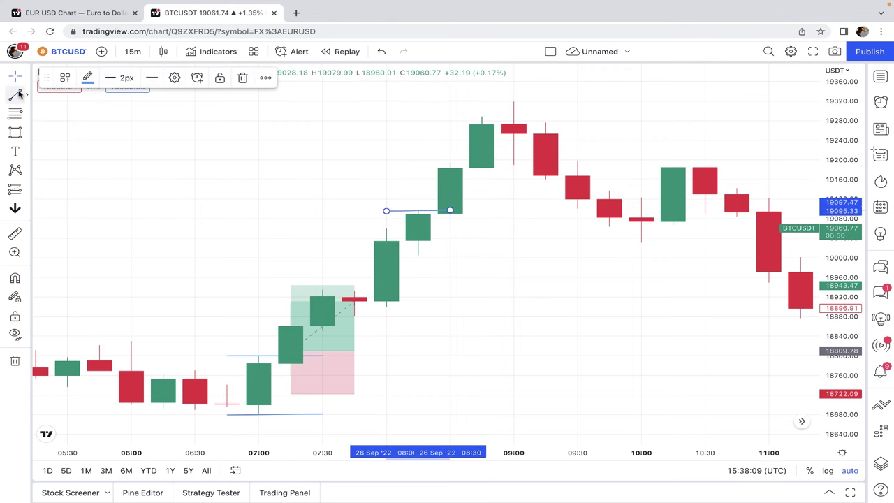
left_click(354, 251)
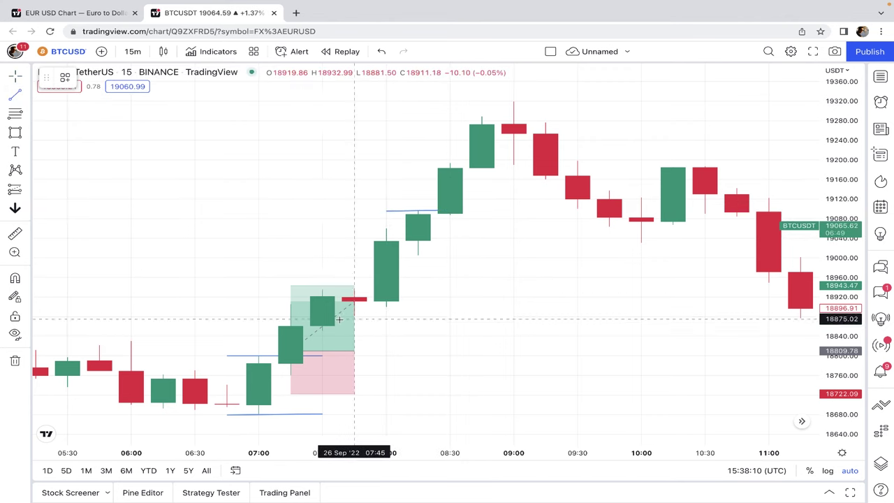
Draw a second level line near 19004 across the same 08:00–08:30 candles.
left_click(389, 256)
left_click(449, 255)
left_click(444, 261)
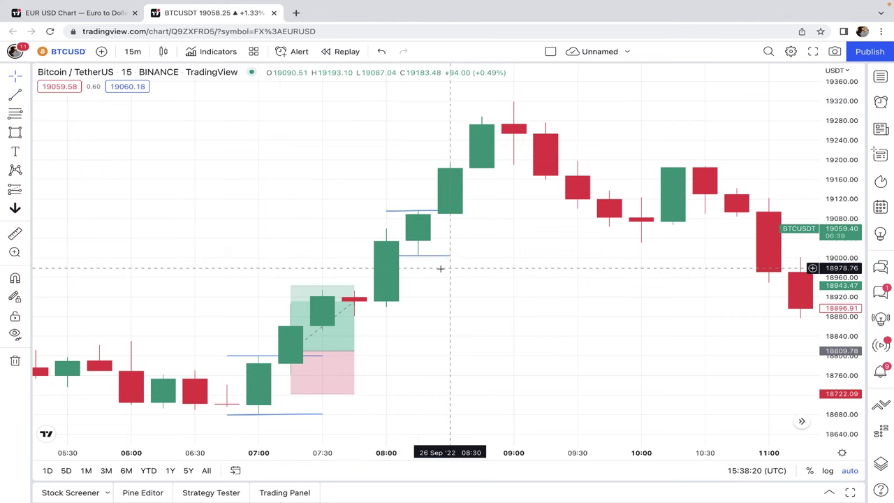
left_click(134, 53)
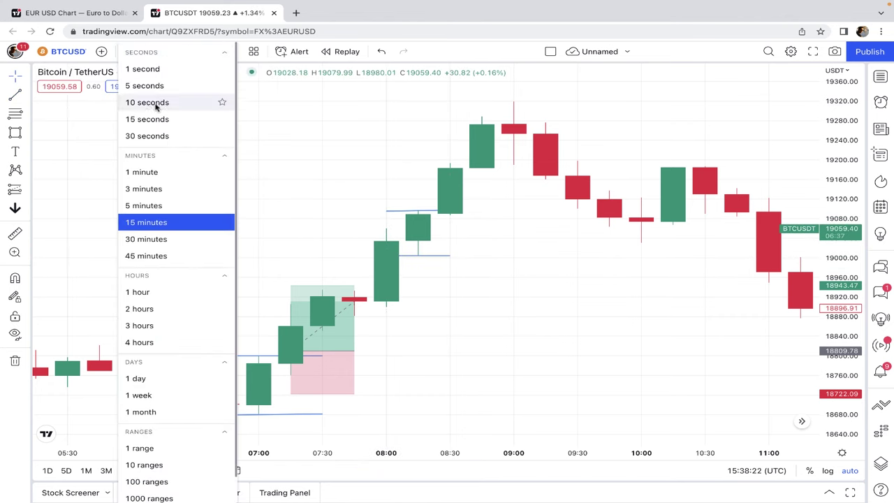
Switch to 5-minute candles and scroll to the 08:35 candle.
left_click(158, 205)
scroll(157, 205, "down", 3)
scroll(157, 205, "left", 10)
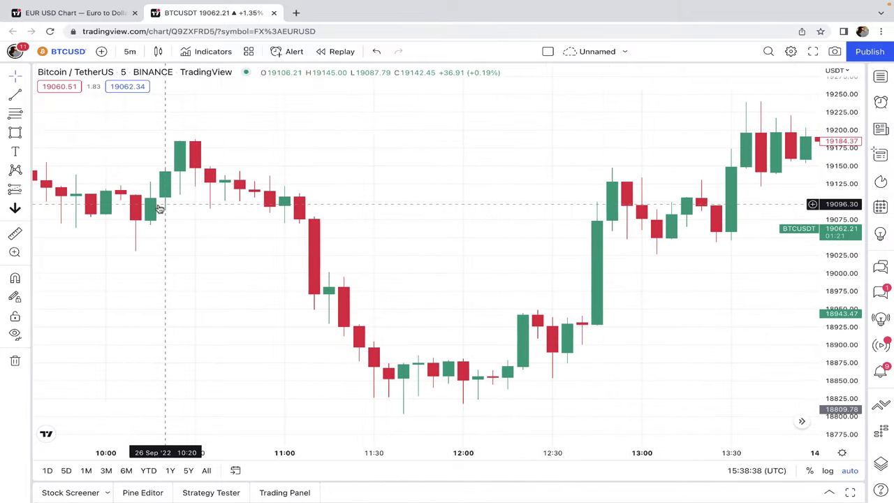
scroll(157, 204, "left", 10)
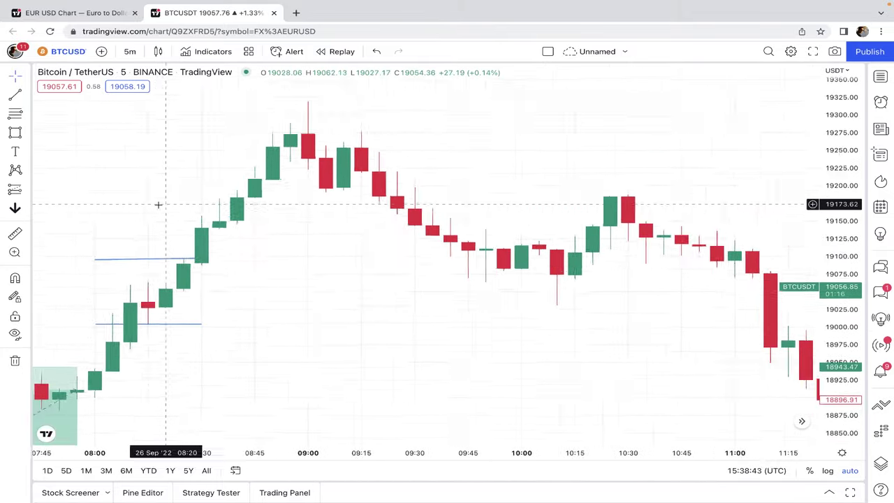
scroll(157, 205, "up", 3)
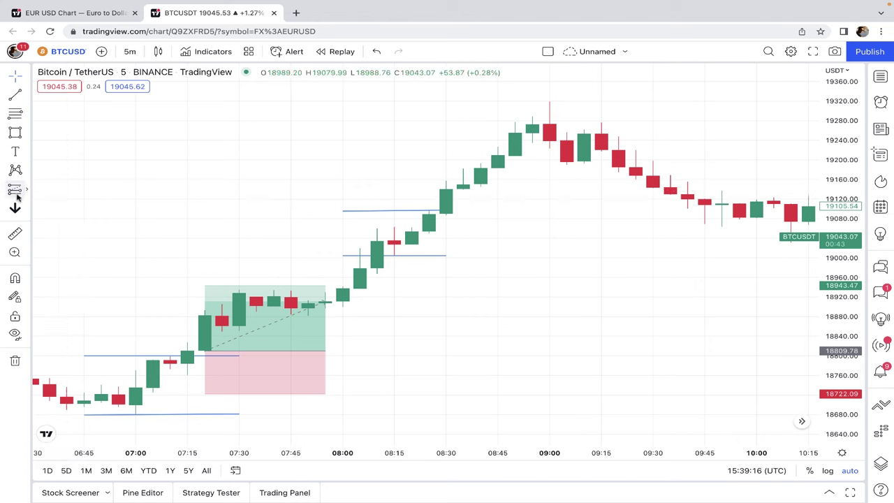
Place a long position at the 08:35 candle with stop 19046 and target about 19281.
left_click(462, 189)
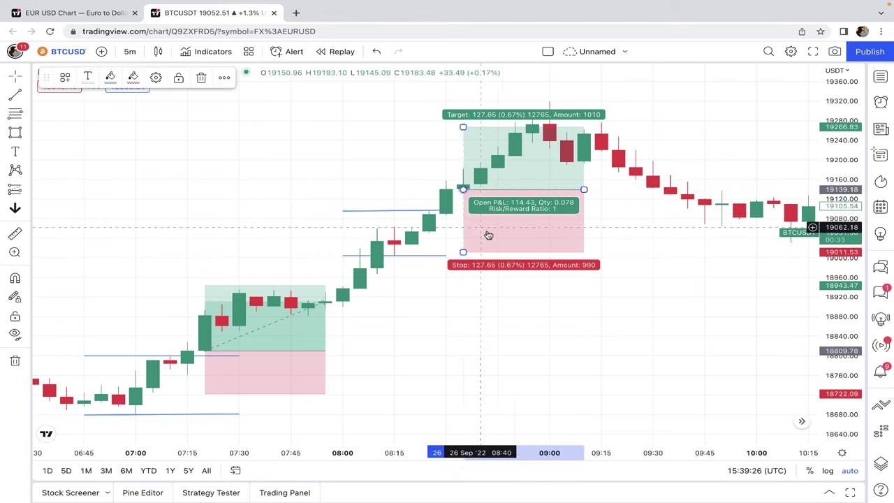
left_click_drag(462, 252, 460, 236)
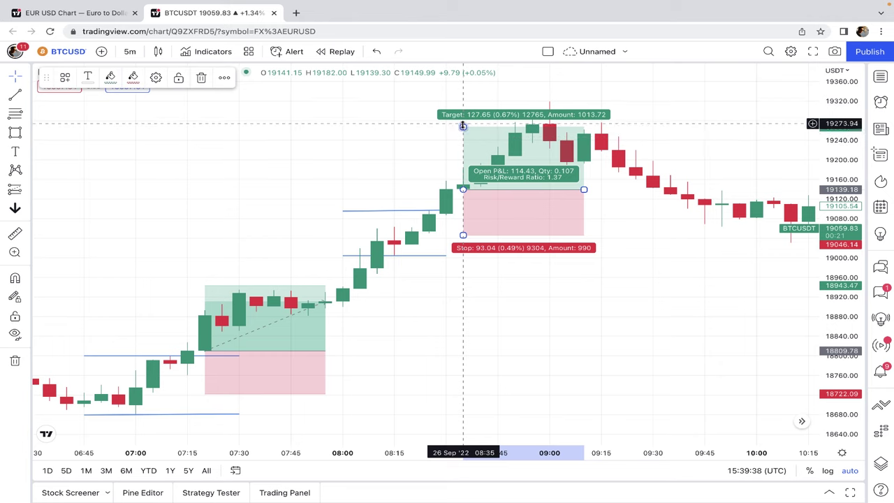
left_click_drag(462, 126, 462, 121)
left_click(424, 128)
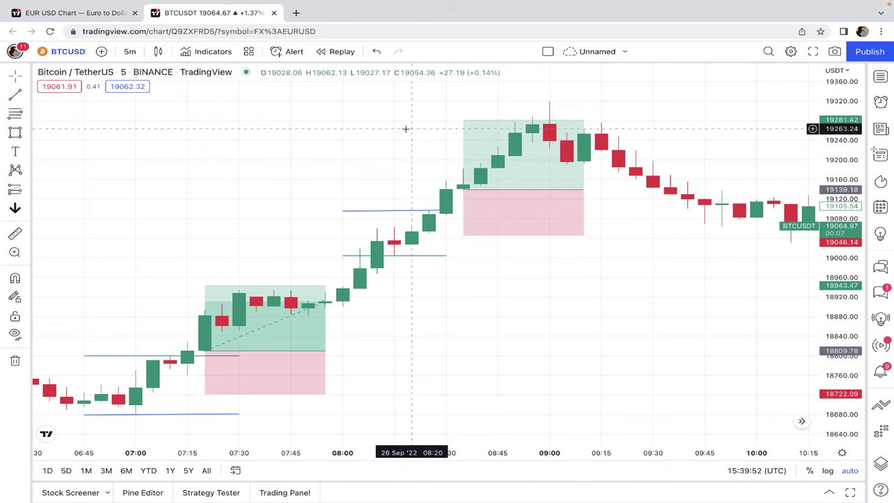
left_click(130, 55)
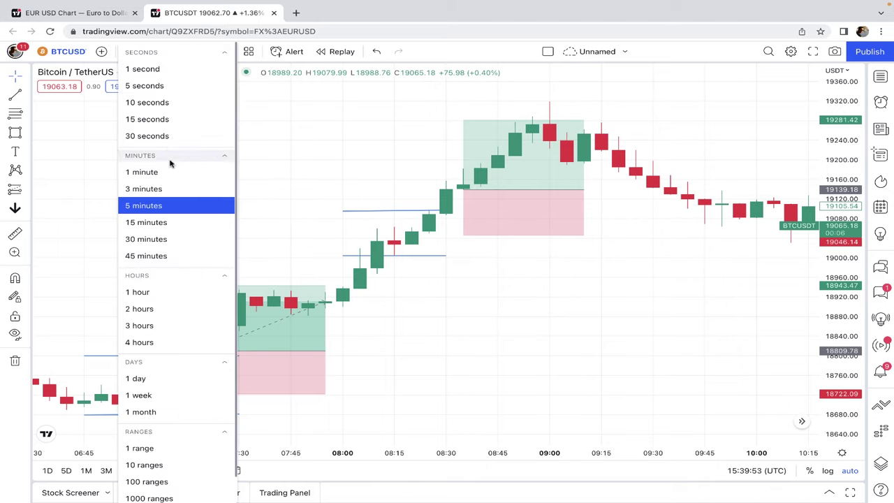
Switch to 15-minute candles and zoom in so both long-position boxes and level lines show.
left_click(176, 221)
scroll(175, 221, "down", 10)
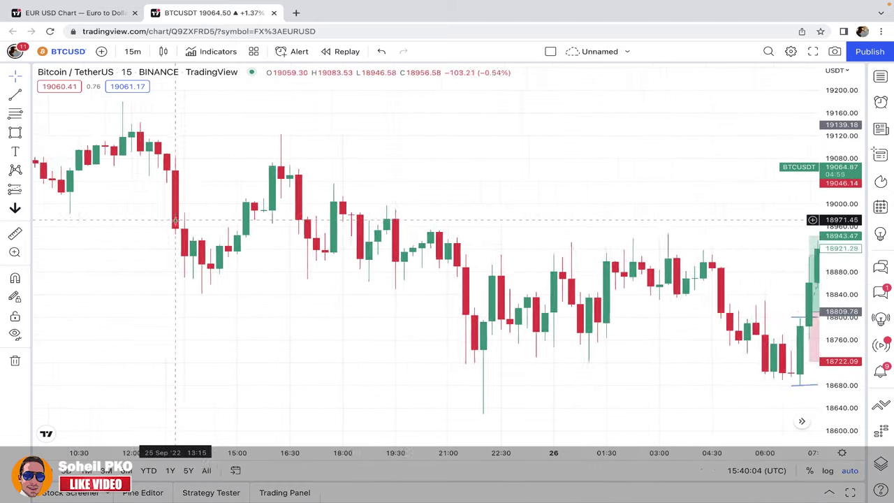
scroll(176, 222, "up", 5)
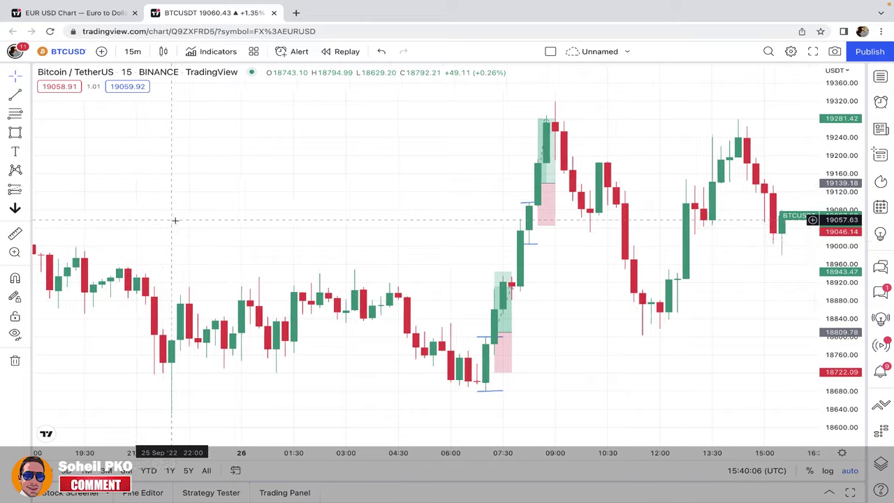
scroll(175, 220, "up", 5)
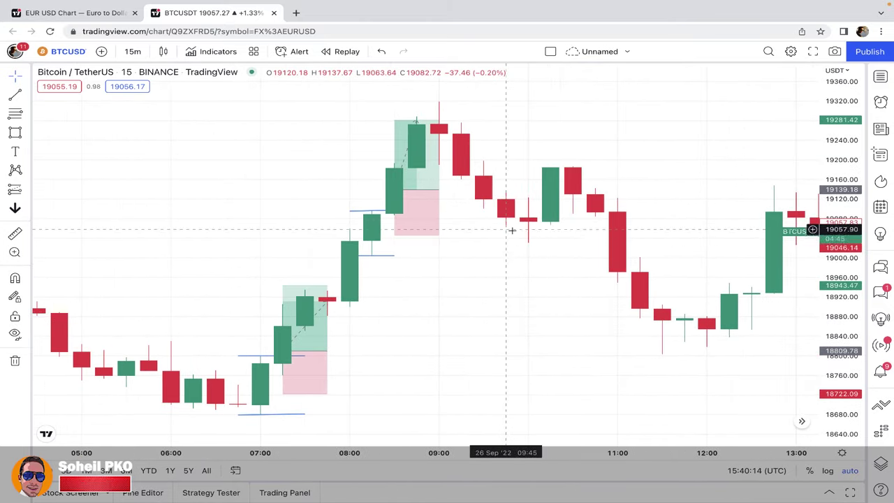
mouse_move(434, 129)
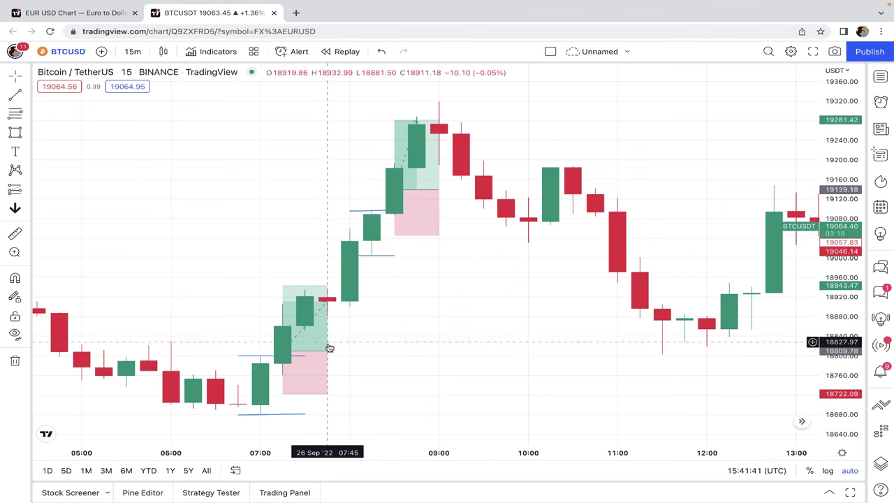
Shorten the lower long position so it ends near the 07:30 candle.
mouse_move(328, 349)
left_click_drag(327, 349, 305, 350)
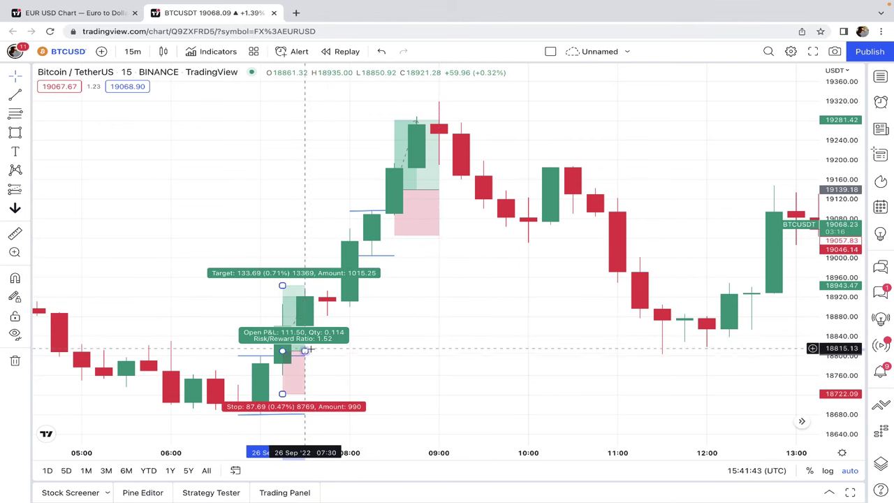
left_click(361, 322)
Draw short level lines near 18934 and 18880 from 07:30 to 08:00.
left_click(16, 95)
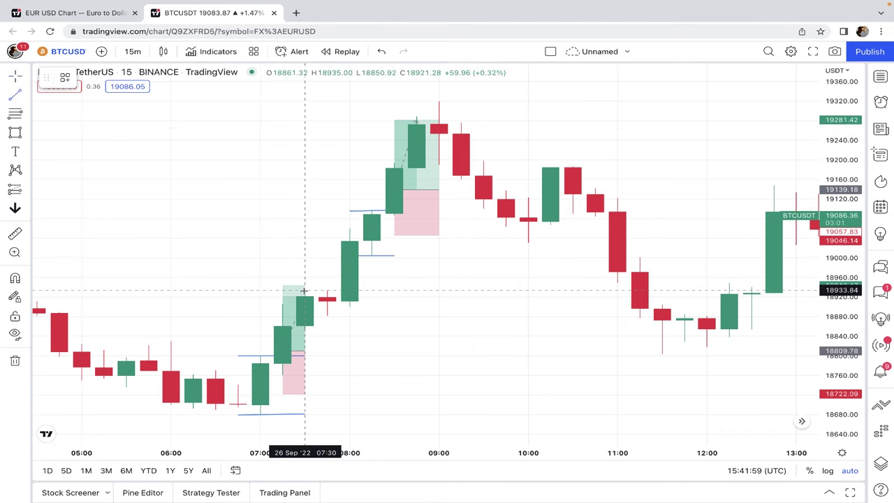
left_click(305, 291)
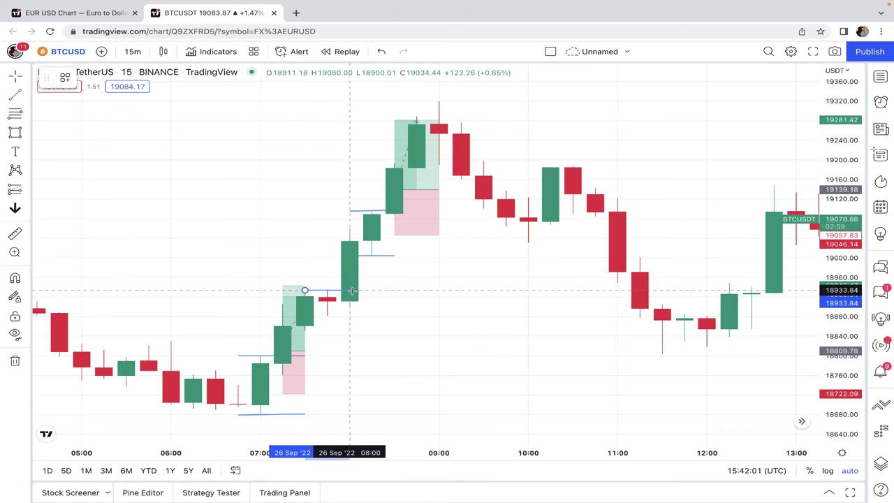
left_click(351, 291)
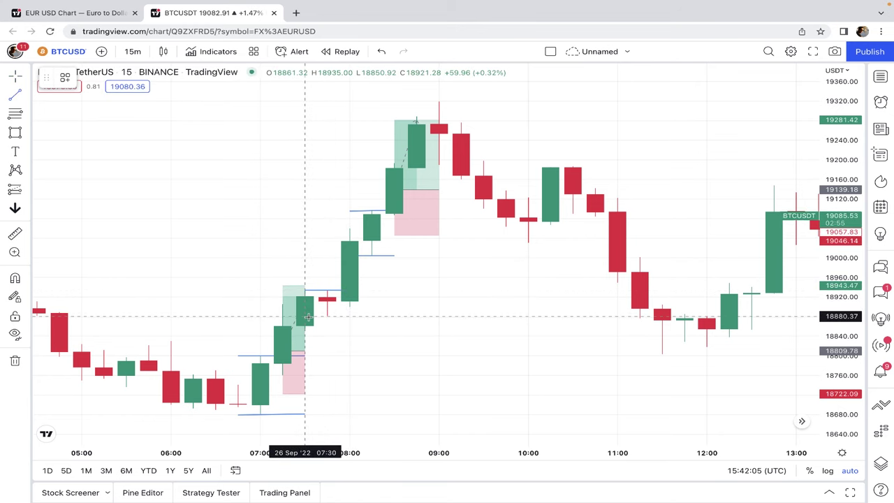
left_click(307, 317)
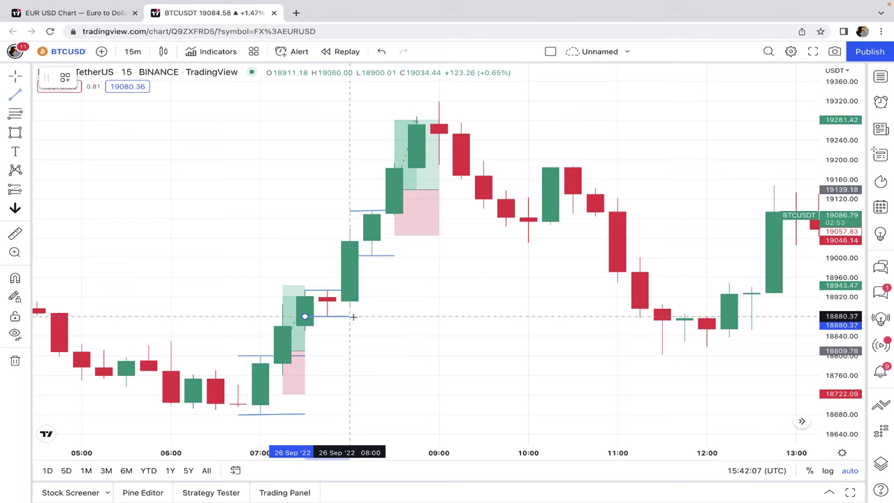
left_click(349, 317)
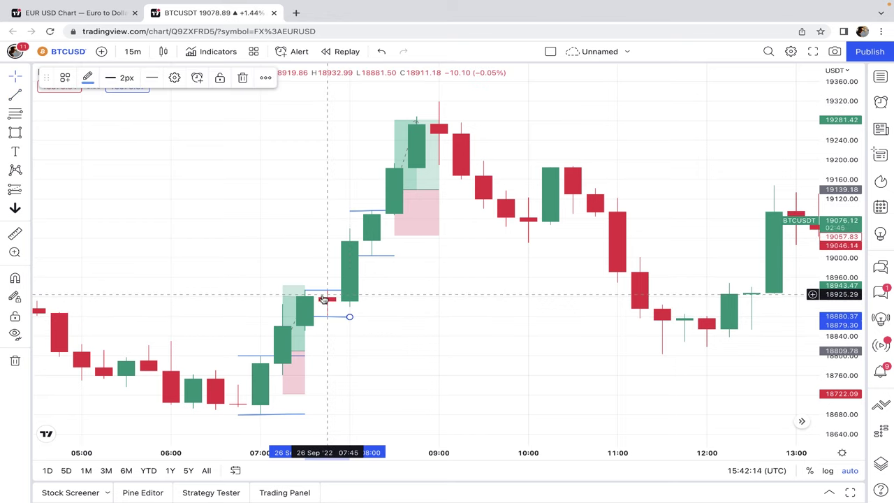
left_click(132, 51)
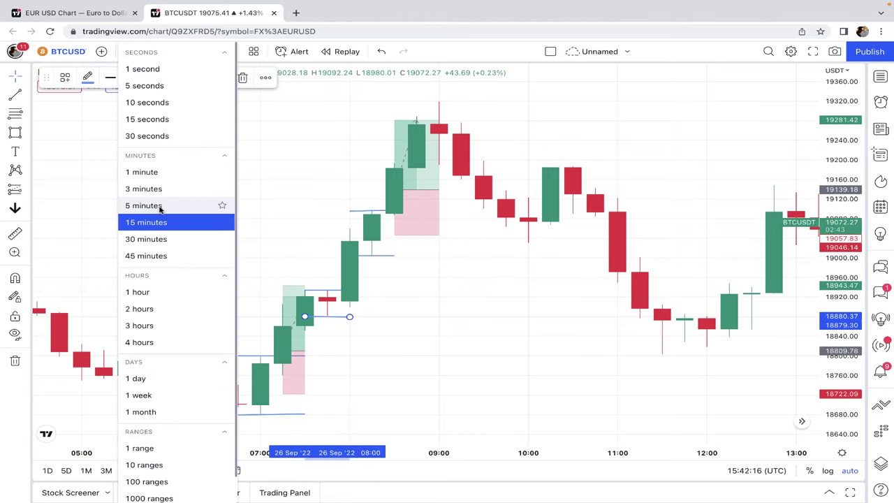
left_click(147, 205)
scroll(344, 272, "left", 5)
scroll(345, 271, "left", 5)
scroll(345, 272, "up", 3)
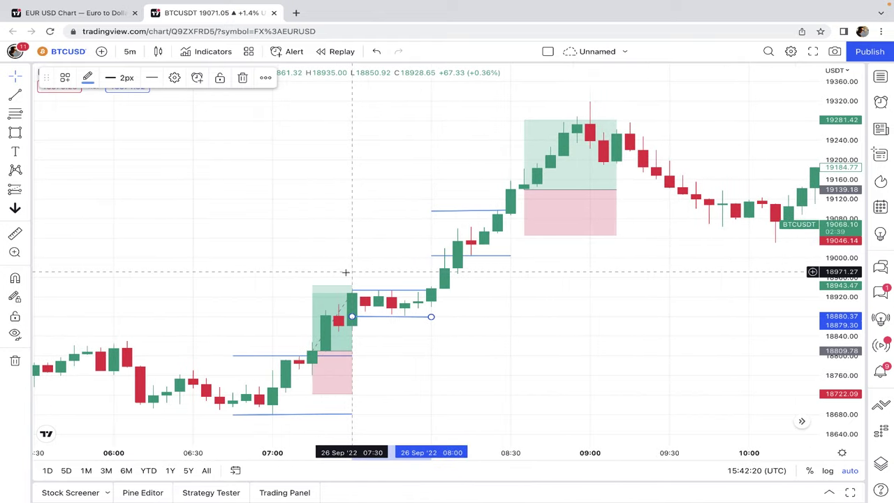
scroll(345, 272, "right", 3)
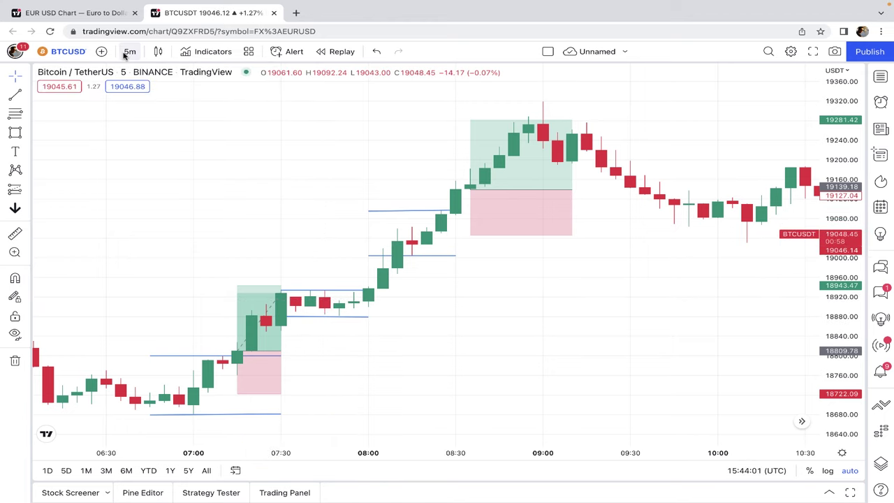
left_click(125, 53)
left_click(169, 223)
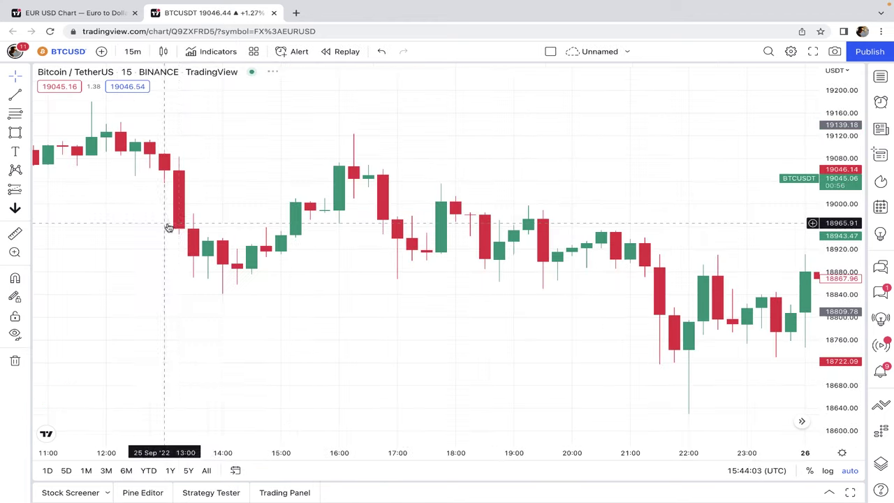
Scroll to the 09:00 candles and draw a level near 19274 from 09:00 to 09:30.
scroll(431, 319, "right", 10)
scroll(433, 322, "up", 5)
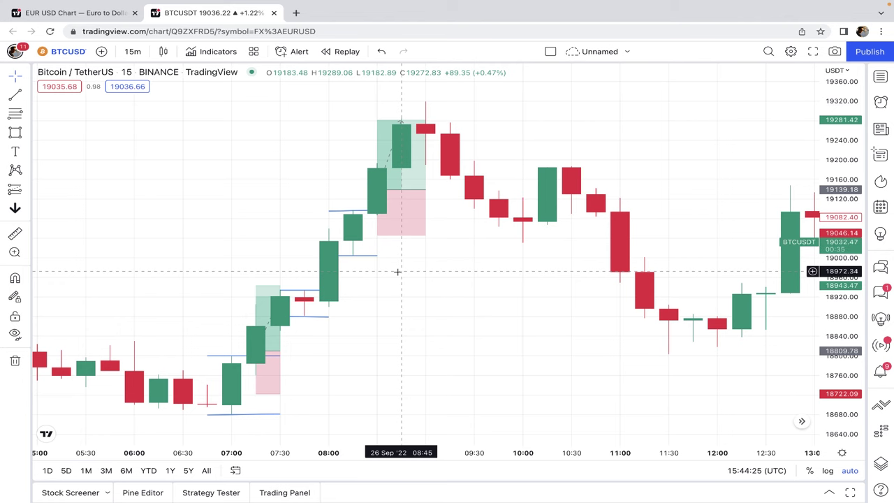
scroll(397, 272, "right", 5)
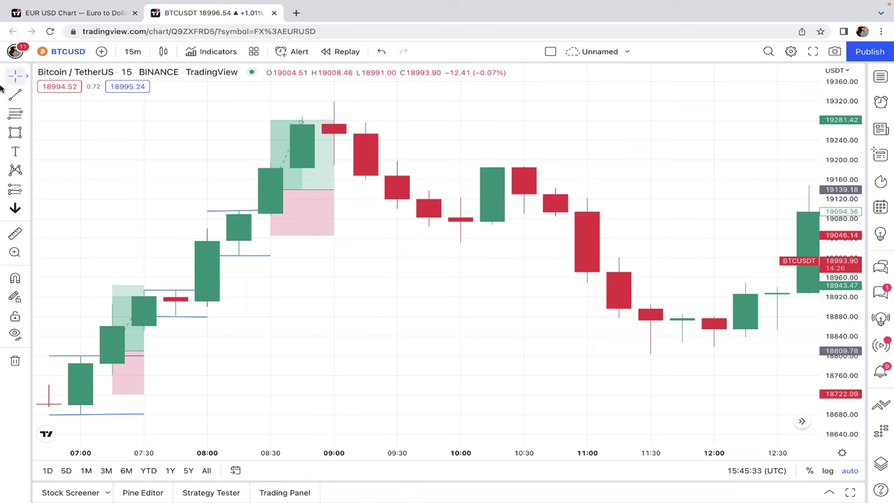
left_click(334, 123)
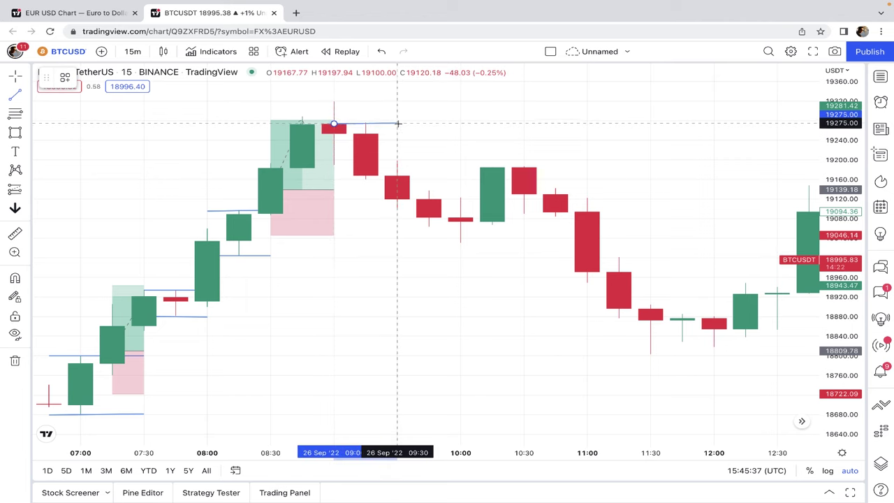
left_click(397, 123)
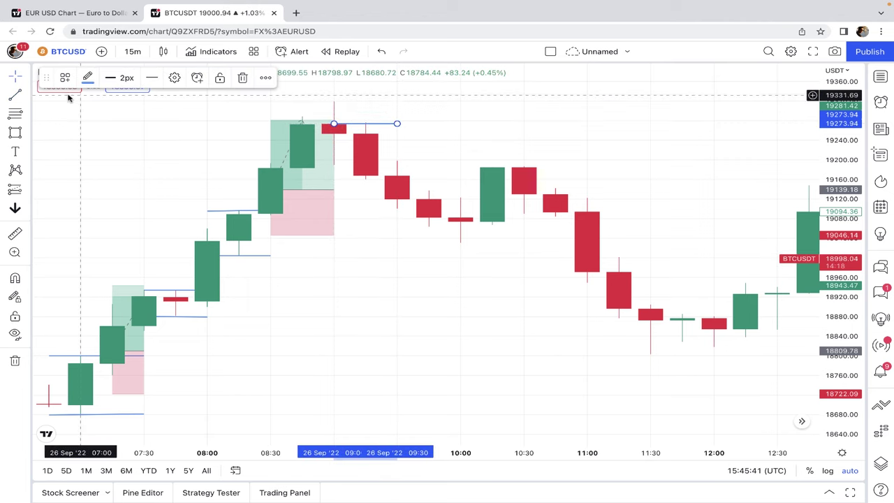
Draw a second short level line near 19158 starting at the 09:00 candle.
left_click(334, 189)
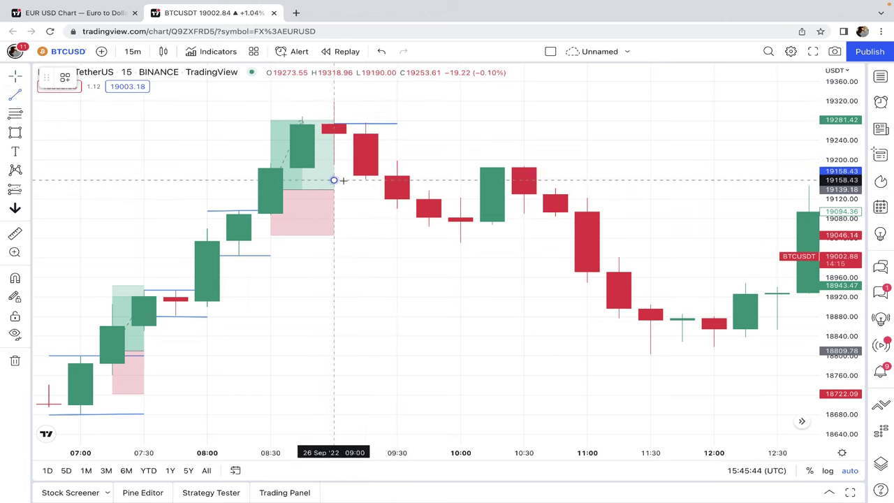
left_click_drag(334, 180, 384, 180)
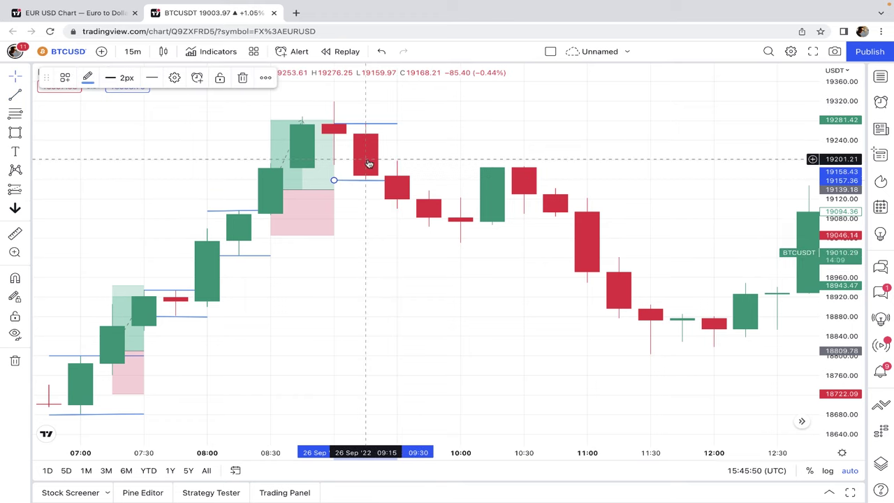
left_click(369, 163)
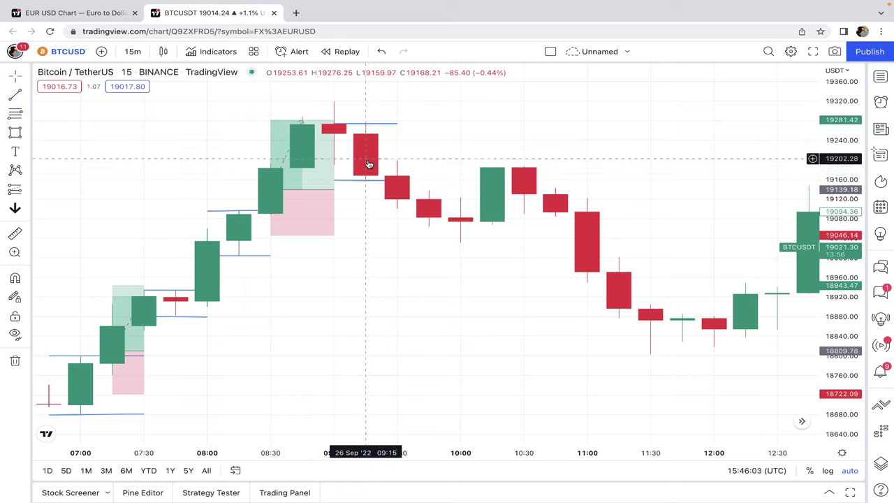
left_click(128, 55)
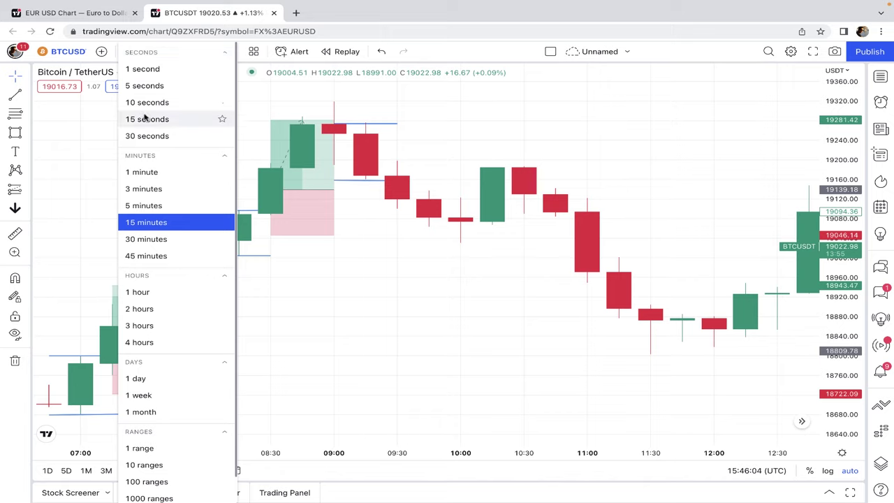
Switch to 5-minute candles and bring the 09:35 candles into view.
left_click(162, 203)
scroll(162, 204, "left", 10)
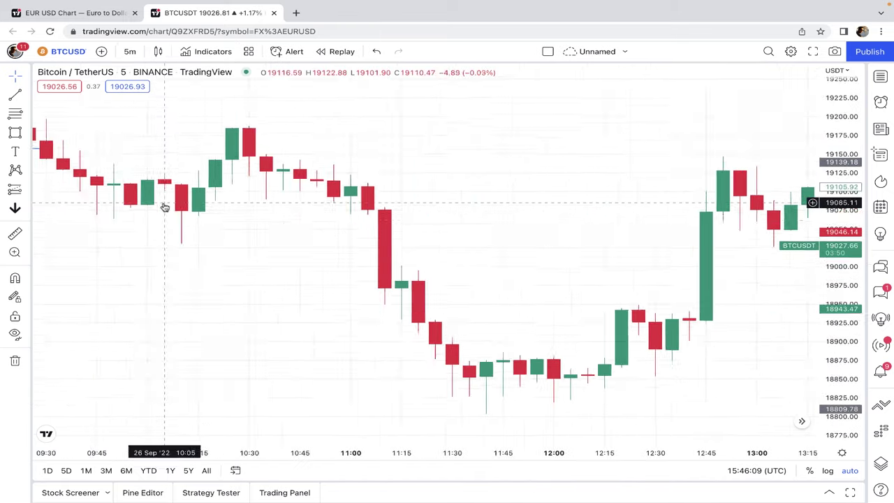
scroll(163, 203, "up", 5)
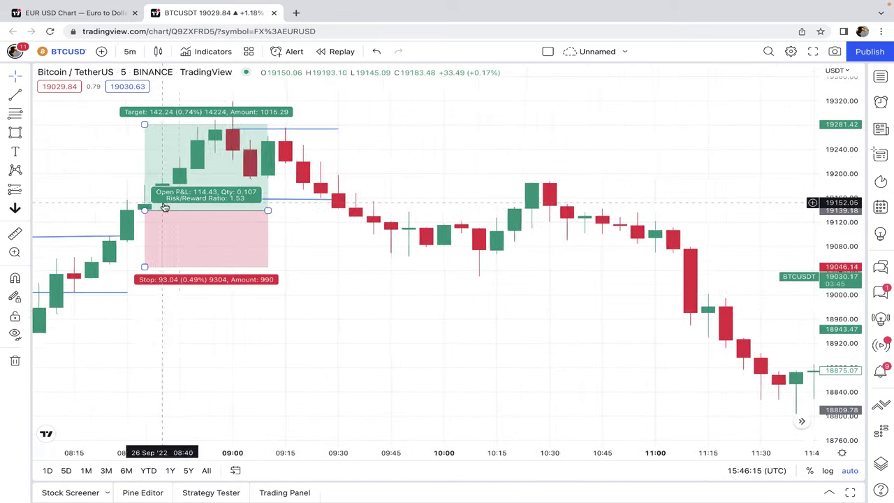
left_click(235, 205)
left_click(262, 192)
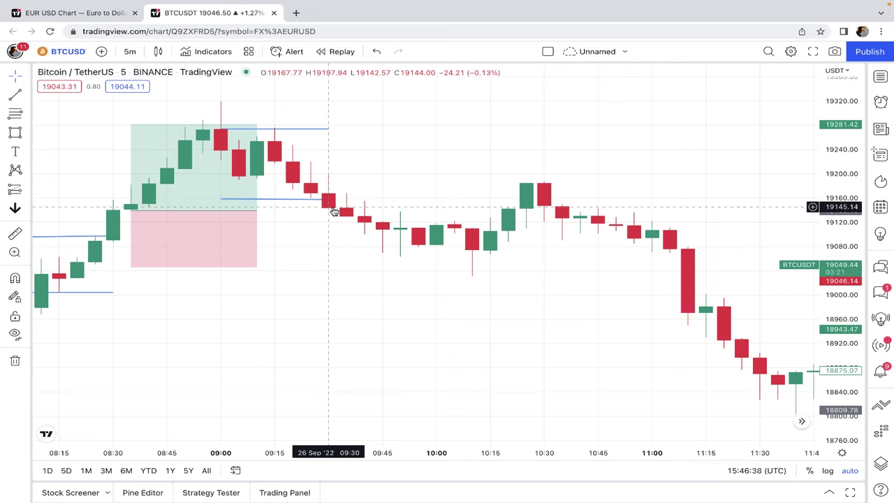
scroll(332, 209, "down", 2)
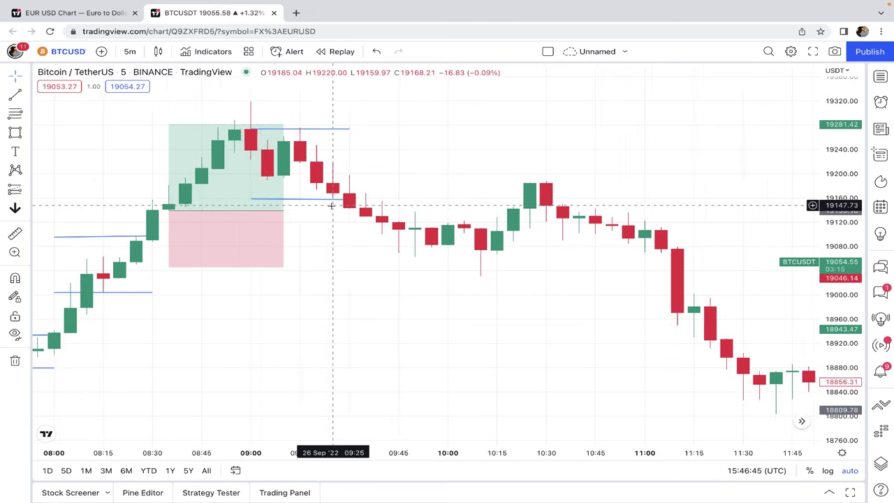
Add a short position at 09:35 near 19142, stop 19224, target 19020 (ratio 1.51).
left_click(33, 196)
left_click(70, 210)
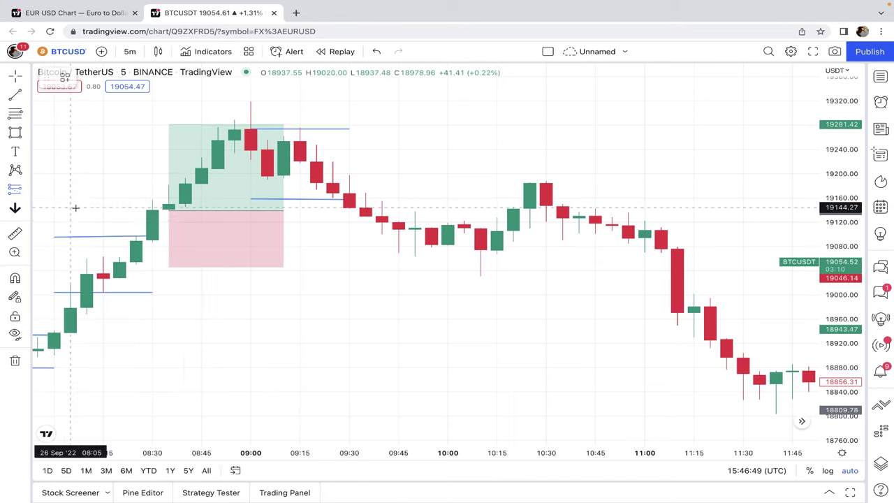
left_click(364, 210)
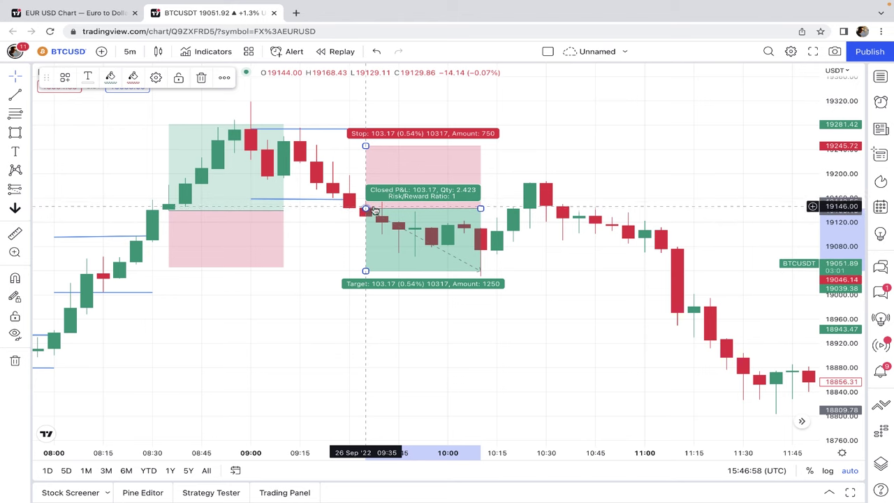
left_click_drag(365, 146, 365, 160)
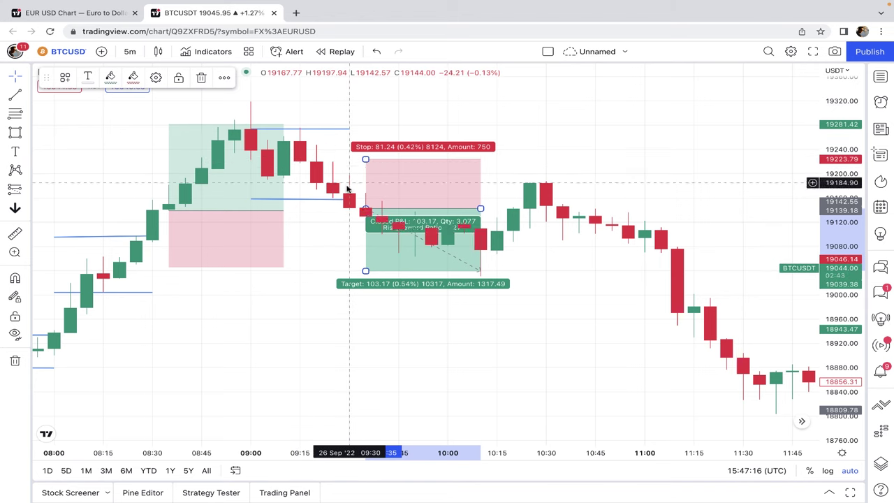
left_click_drag(365, 271, 366, 282)
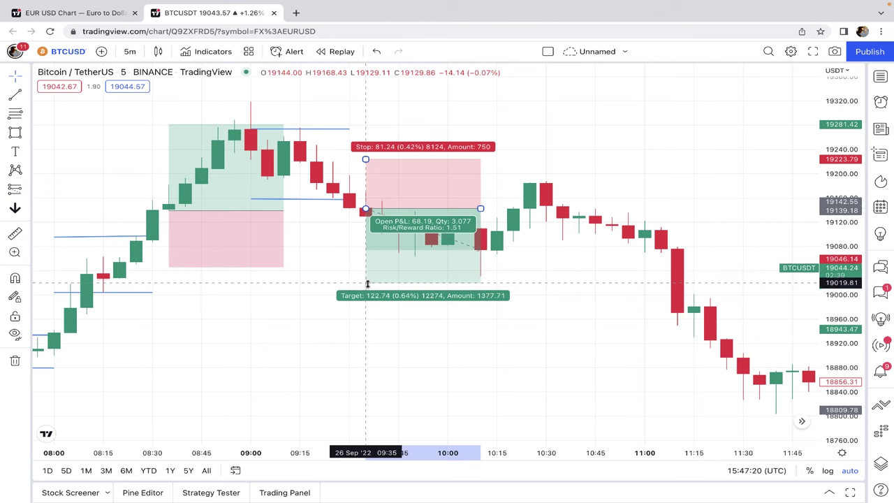
left_click(341, 245)
left_click(130, 51)
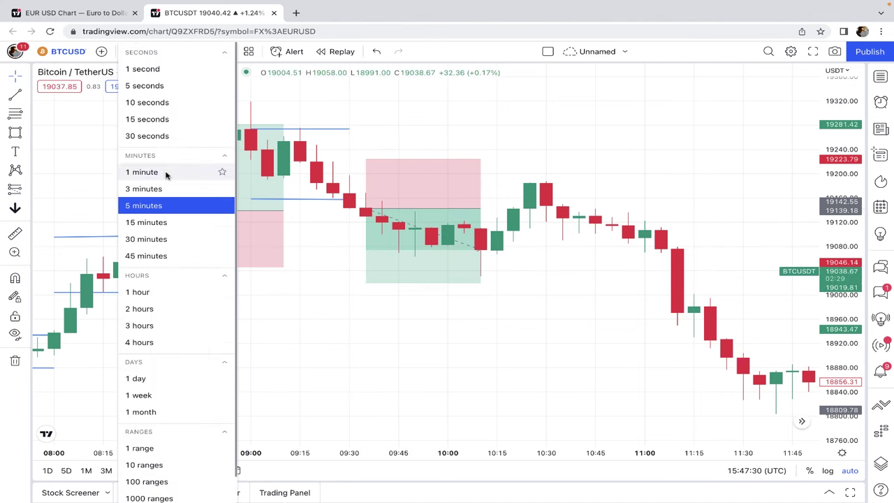
Switch back to 15-minute candles and zoom in on the 10:00–10:45 candles.
left_click(165, 224)
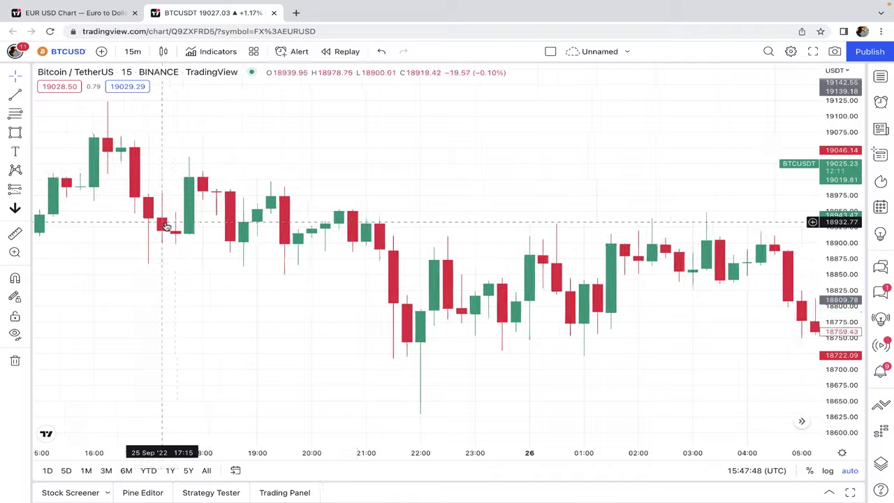
scroll(165, 222, "up", 6)
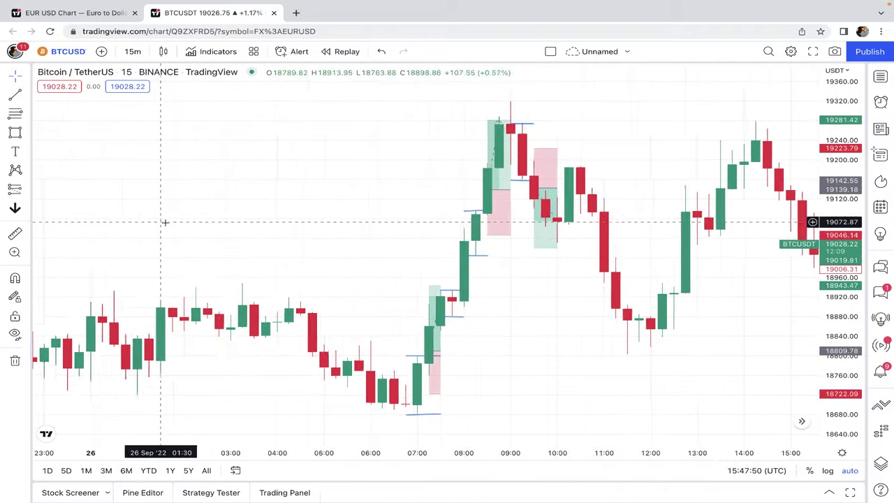
scroll(165, 222, "up", 3)
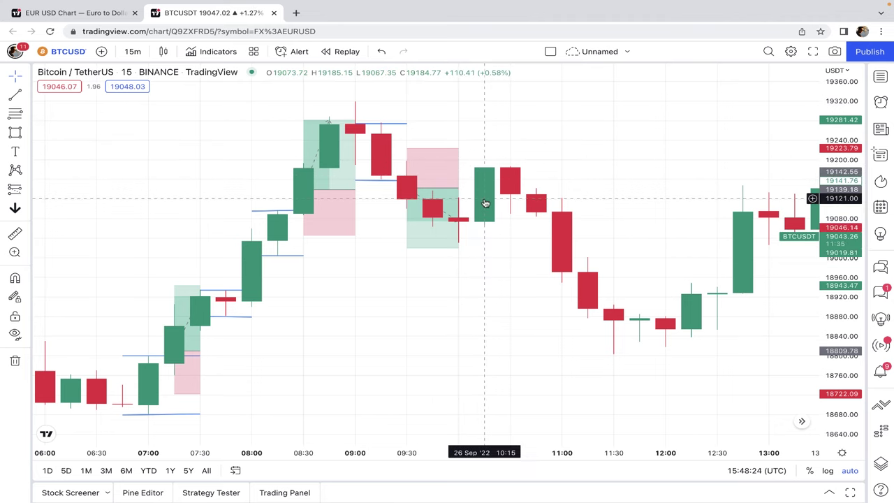
Draw level lines near 19184 (10:00–10:30) and 19068 (10:00–10:45).
left_click(12, 97)
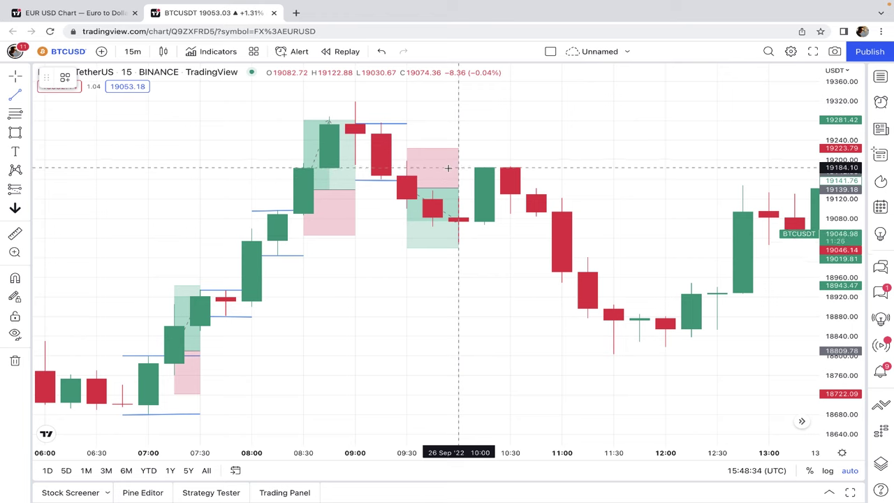
left_click(451, 168)
left_click(509, 168)
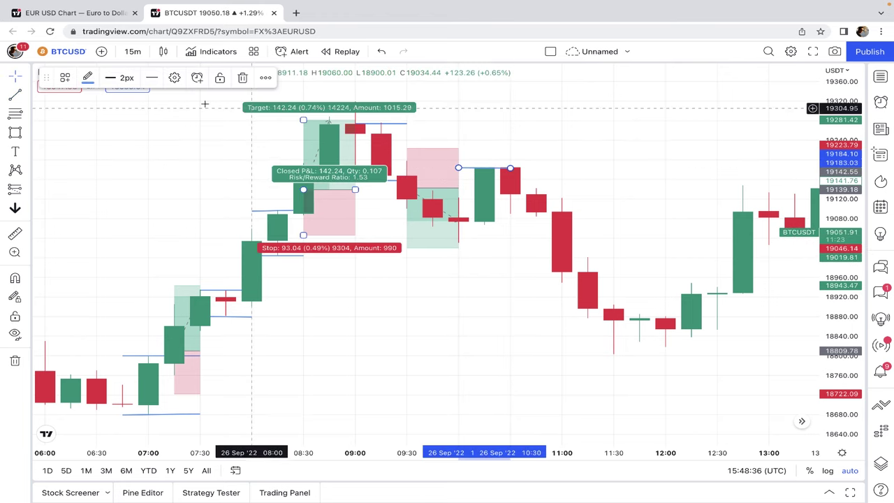
left_click(12, 99)
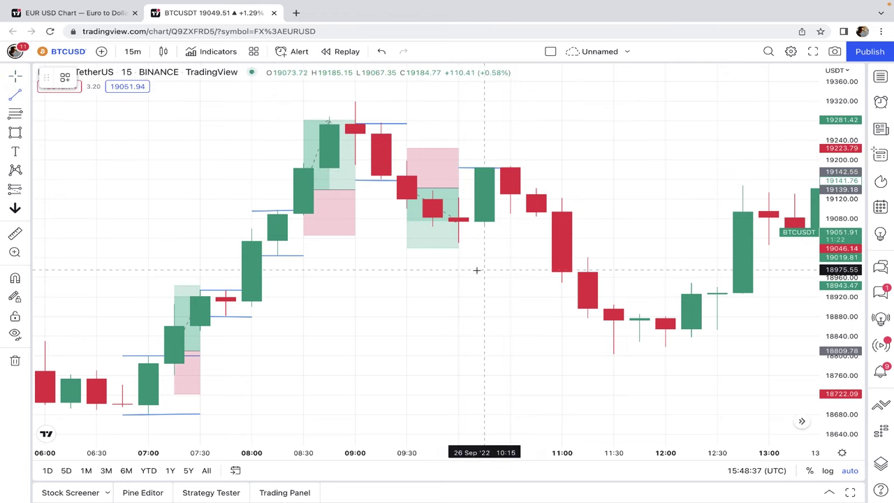
left_click(459, 224)
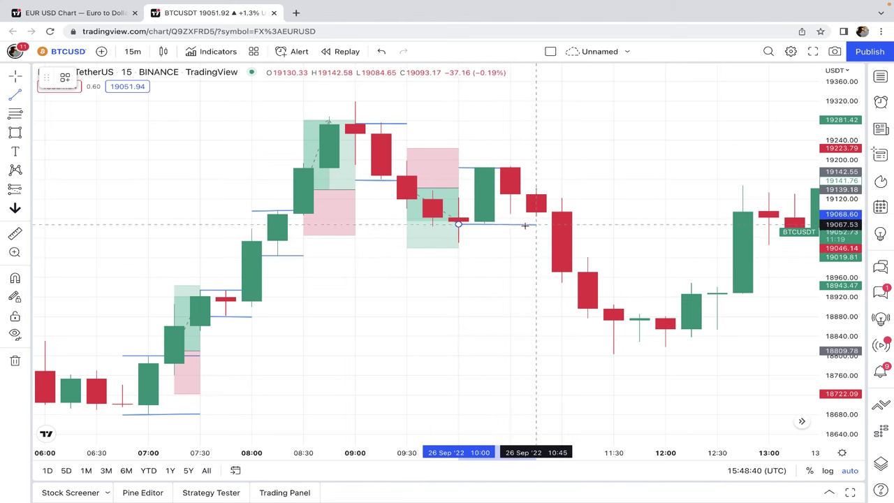
left_click(535, 223)
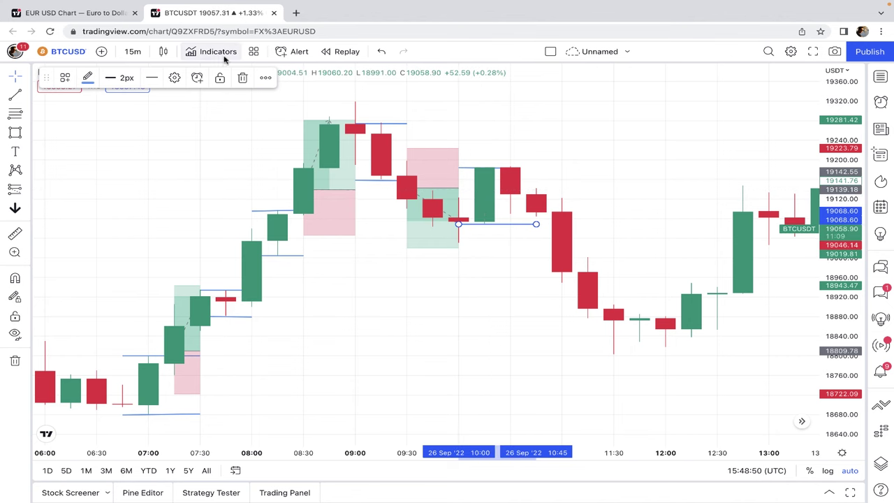
left_click(134, 53)
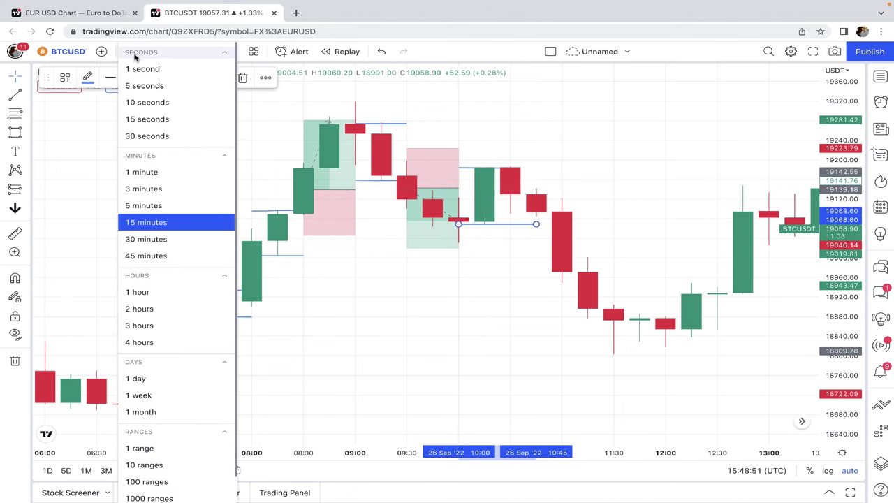
left_click(161, 204)
scroll(163, 204, "left", 15)
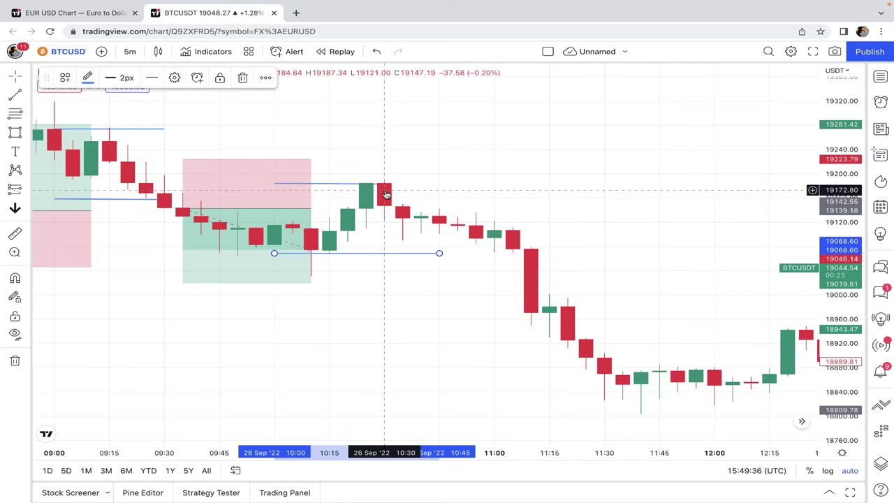
left_click(130, 52)
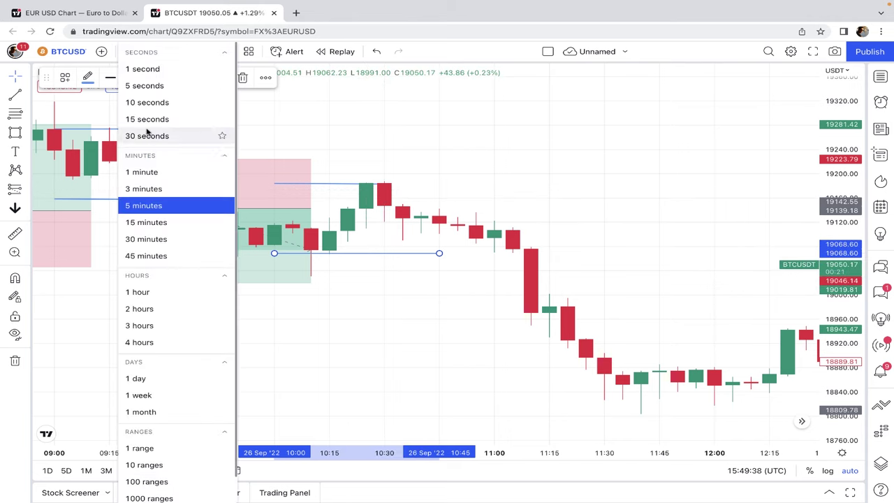
left_click(147, 222)
scroll(433, 264, "left", 5)
scroll(434, 264, "up", 5)
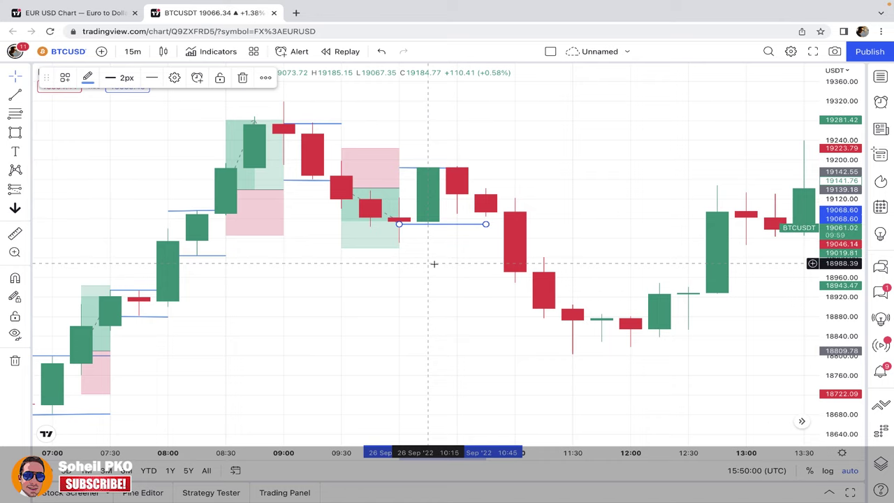
Shorten the lower level line to end at 10:30, then draw a 10:30–11:00 level near 19142.
left_click_drag(485, 224, 456, 227)
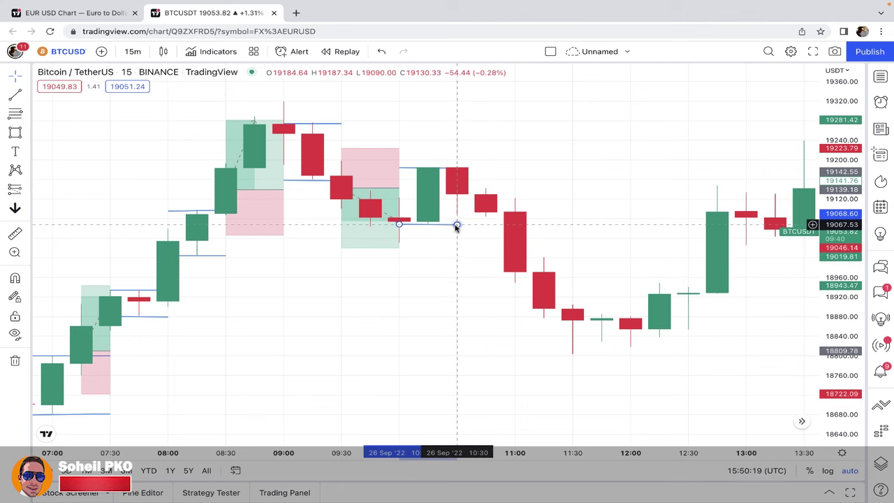
left_click(487, 173)
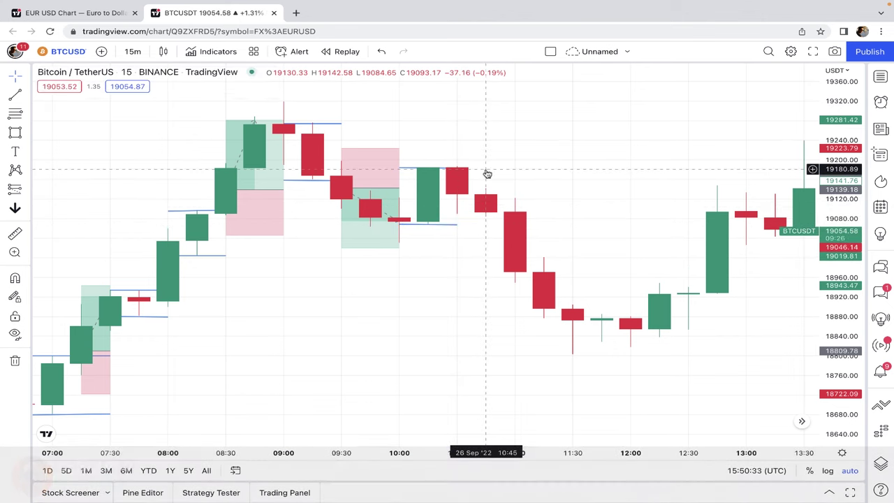
left_click(16, 94)
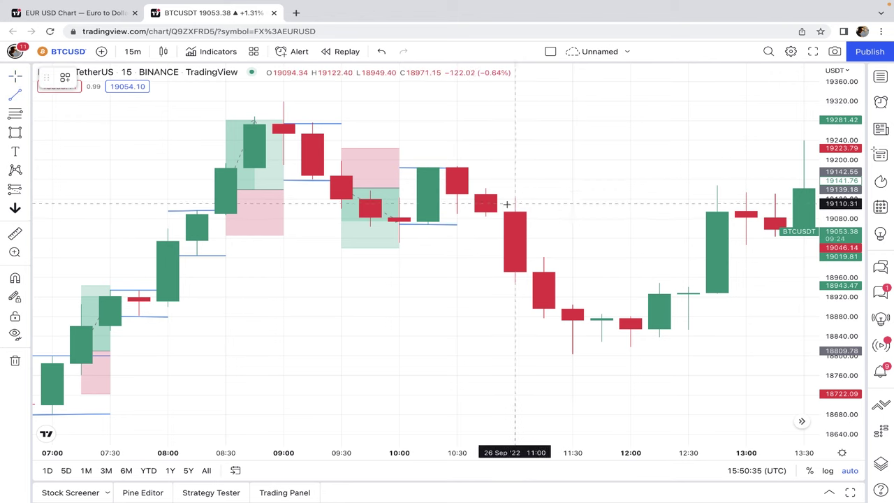
left_click(457, 189)
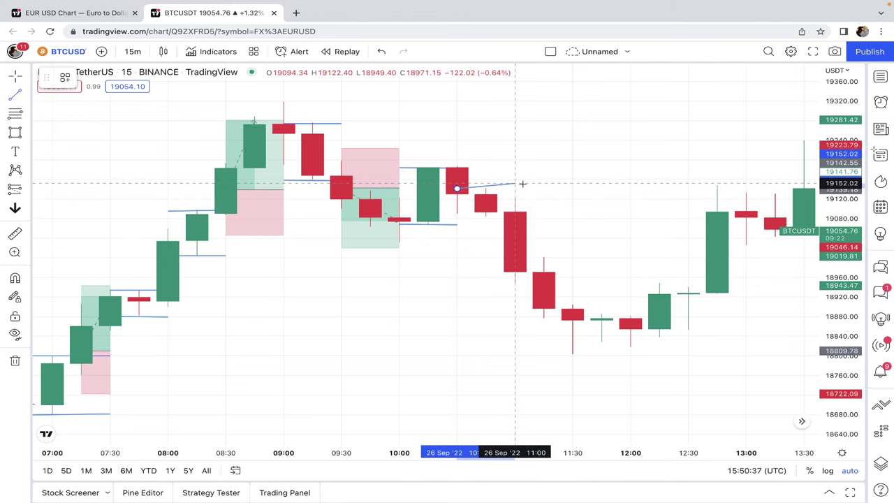
left_click(516, 188)
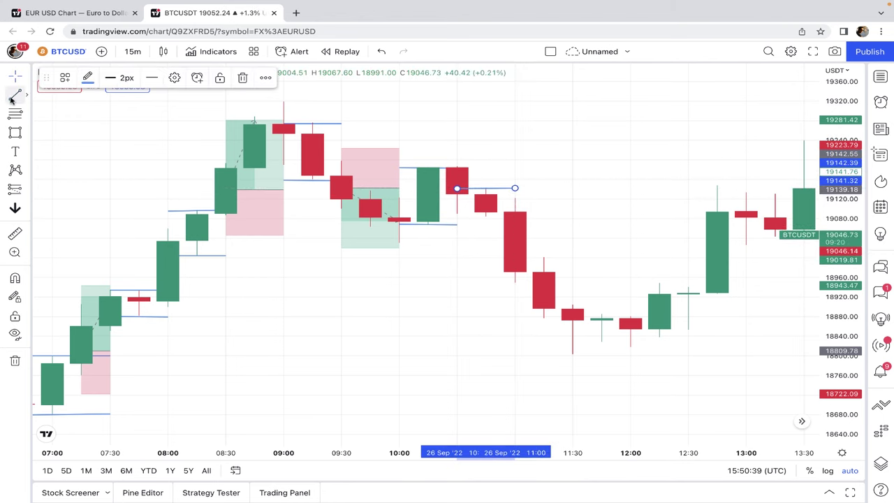
Draw another level line from the 10:30 to the 11:00 candle at 19,084.64.
left_click(15, 98)
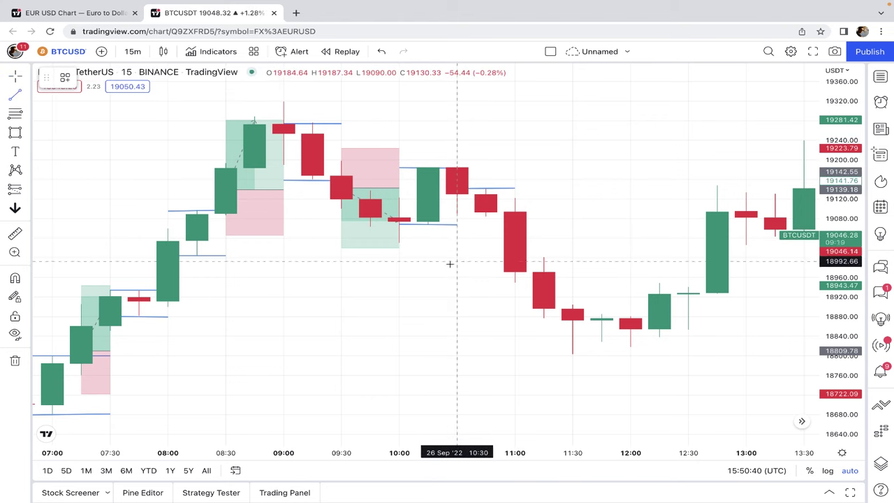
left_click(456, 216)
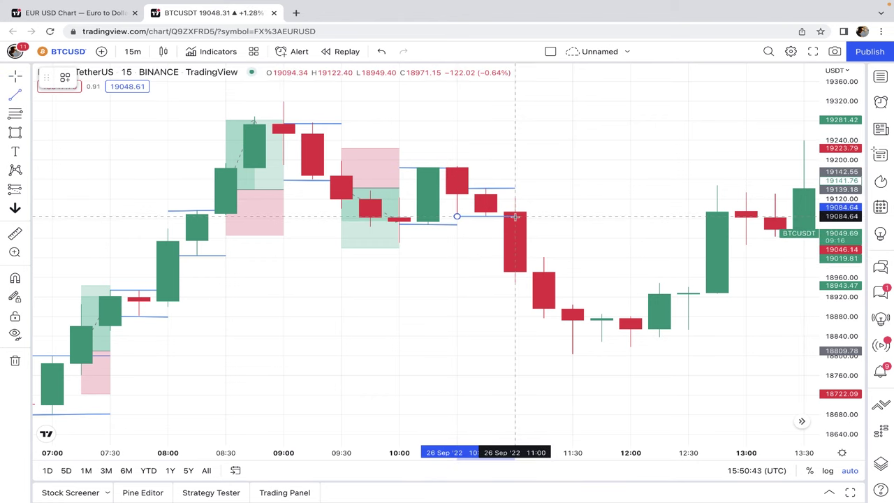
left_click(515, 216)
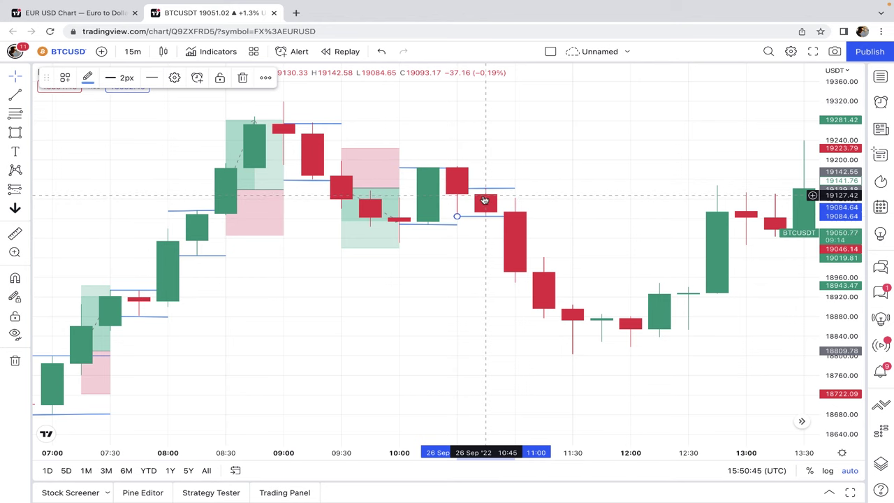
View the chart on 5-minute candles, then switch it back to 15 minutes.
left_click(133, 51)
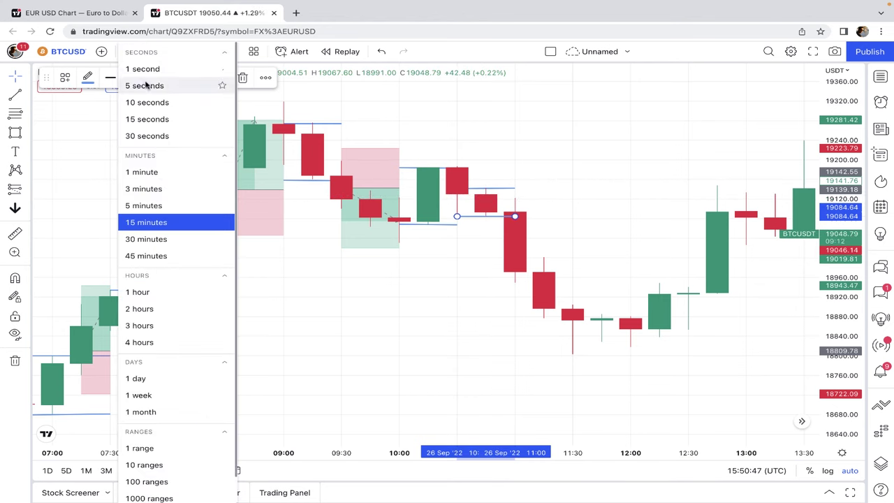
left_click(165, 204)
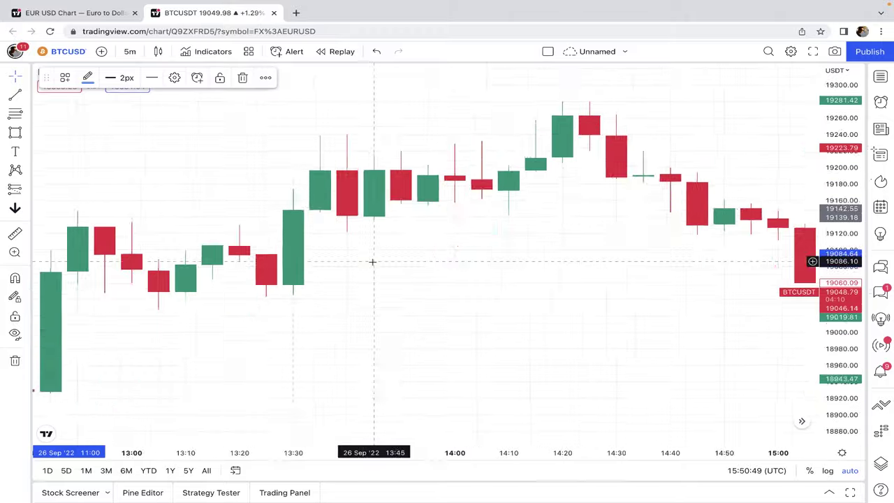
scroll(372, 261, "up", 3)
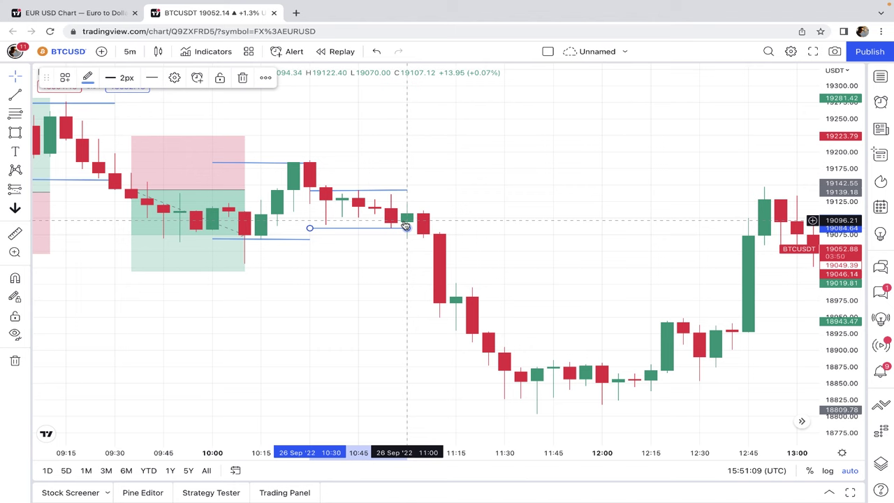
left_click(130, 51)
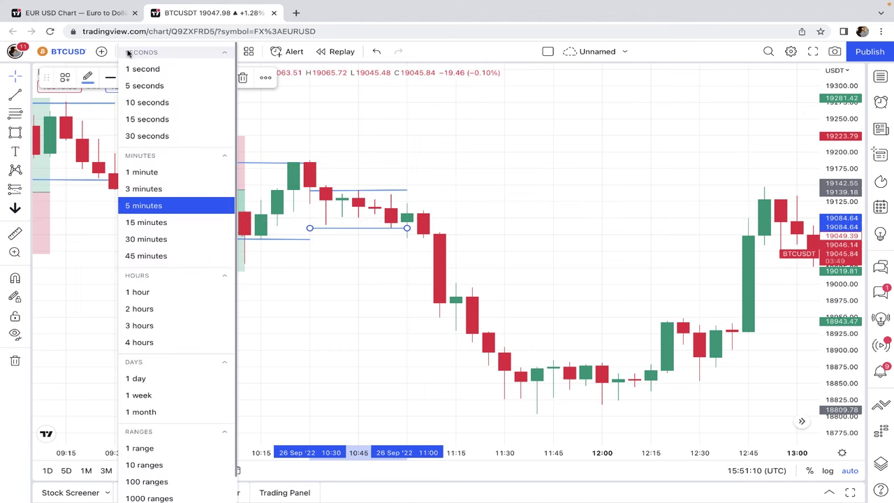
left_click(160, 222)
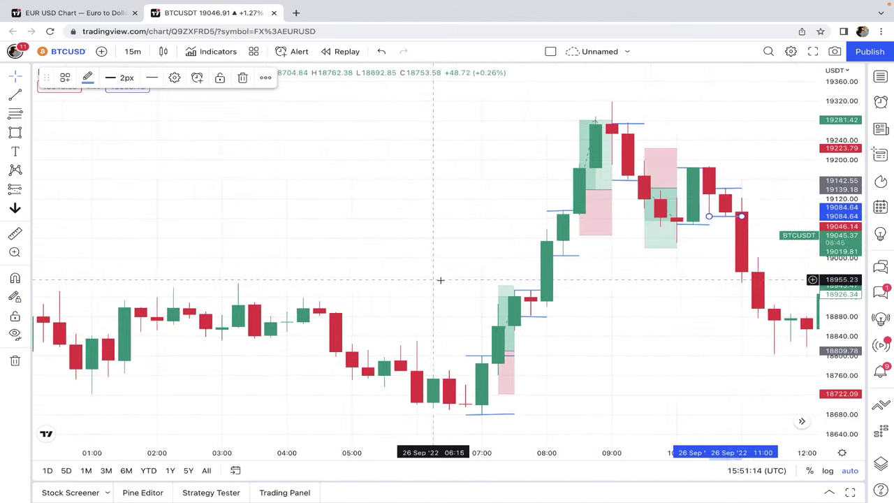
scroll(440, 280, "right", 10)
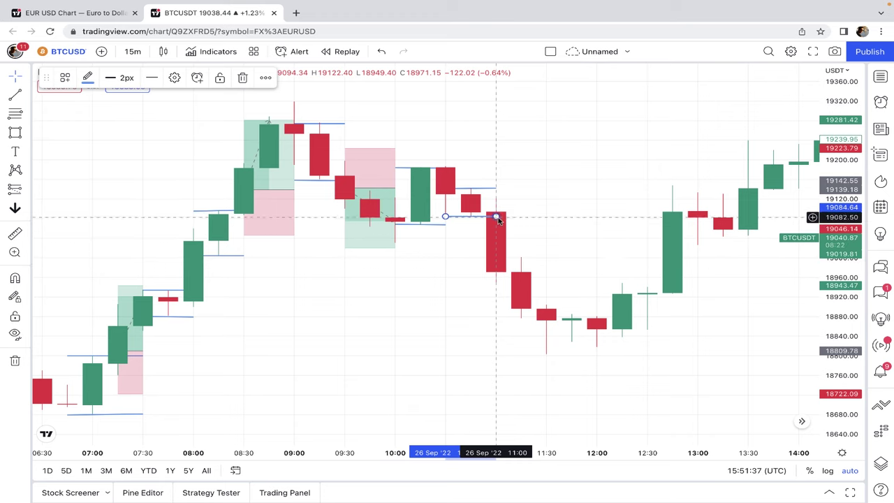
Finish the pending line at 11:00 and draw level lines near 18,948 and 19,121 ending at 11:00–11:15.
left_click(498, 263)
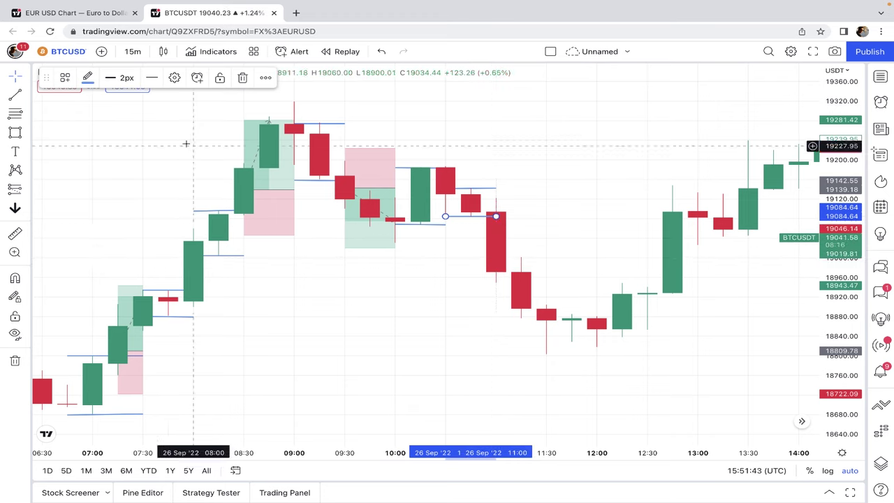
left_click(14, 97)
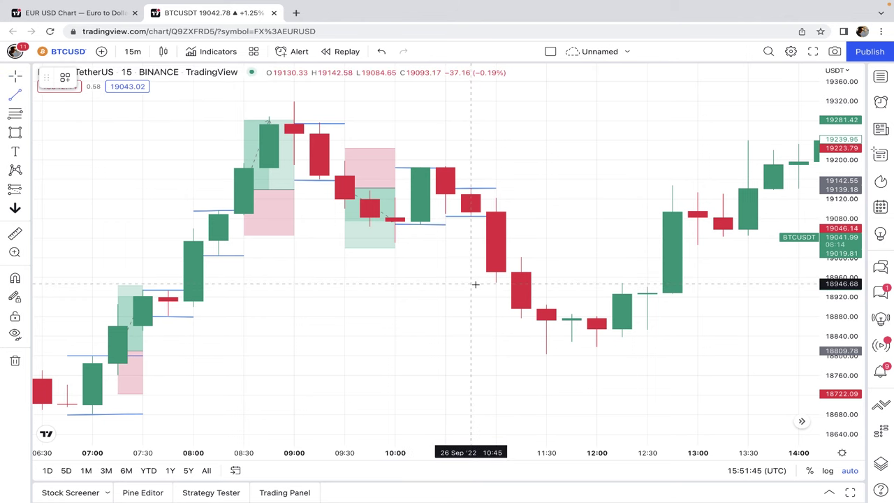
left_click(471, 283)
left_click(524, 284)
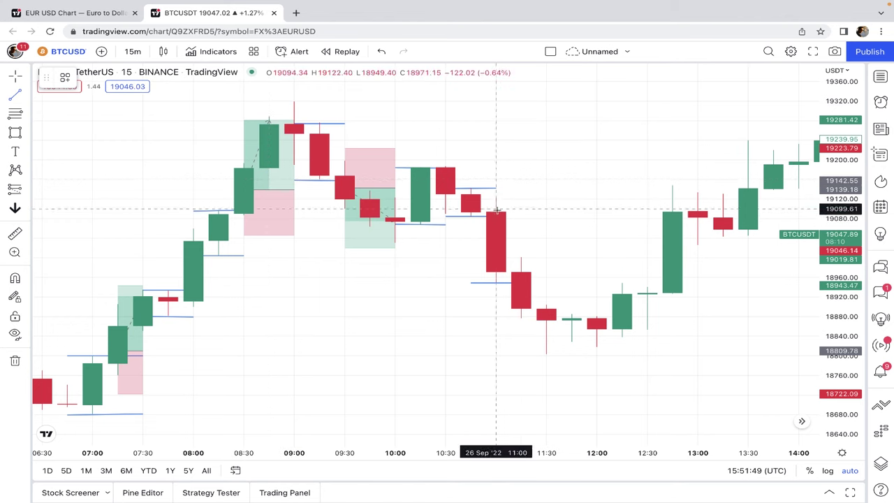
left_click(471, 199)
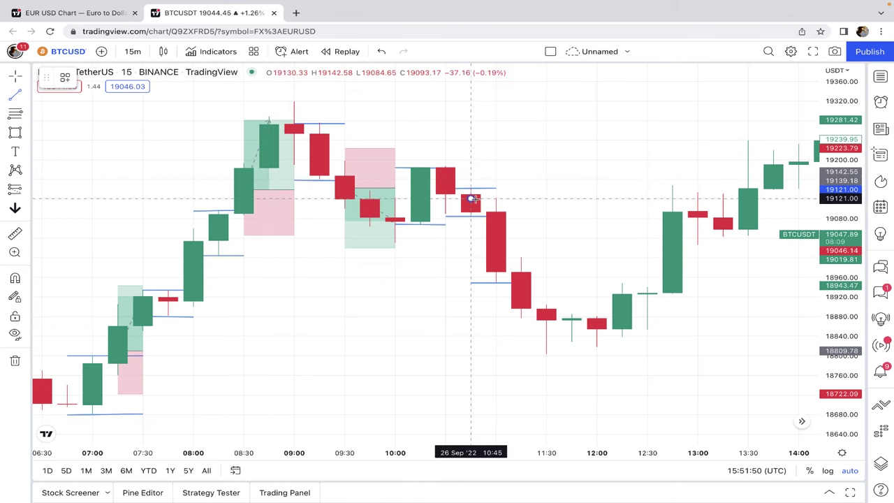
left_click(519, 200)
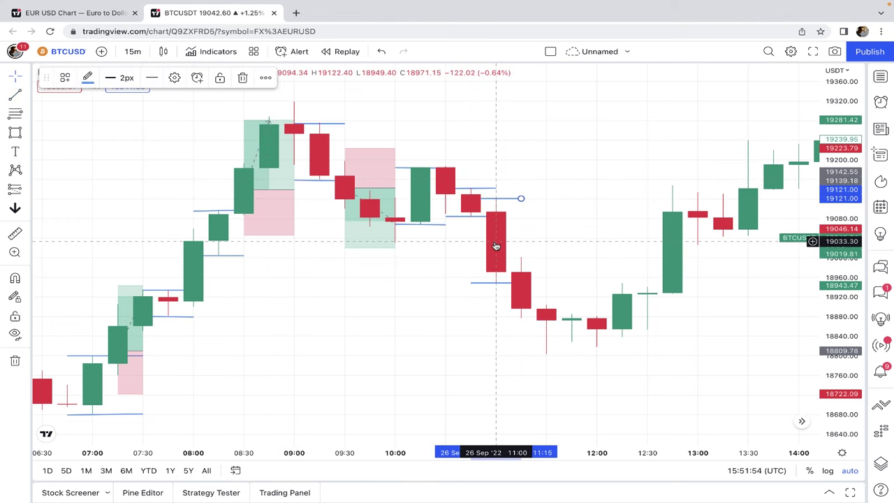
Switch the chart to 5-minute candles and scroll back to earlier candles.
left_click(140, 53)
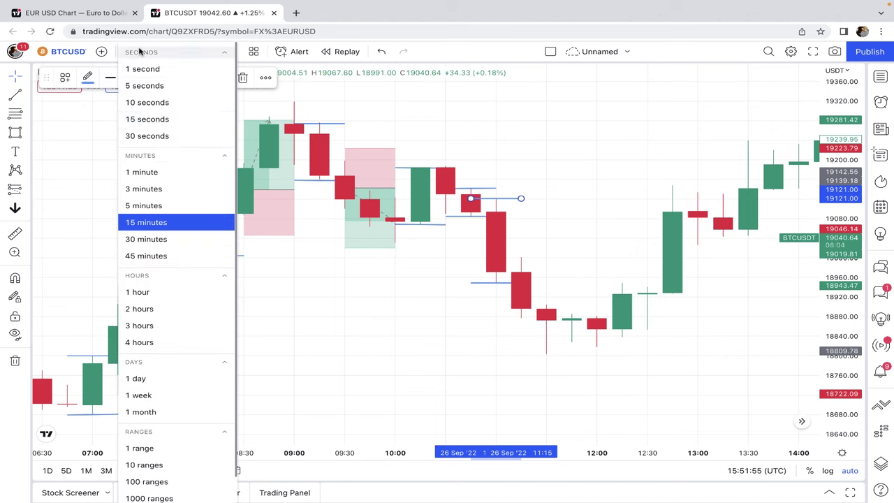
left_click(170, 206)
scroll(502, 305, "left", 15)
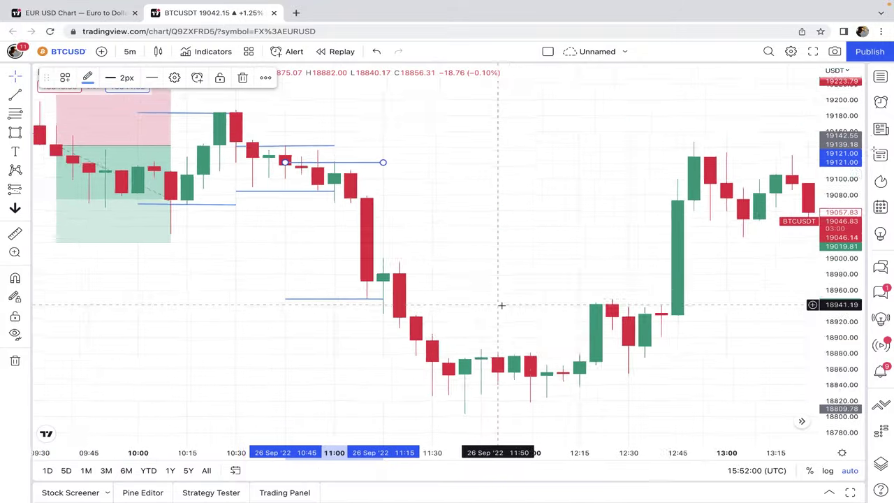
scroll(501, 305, "left", 5)
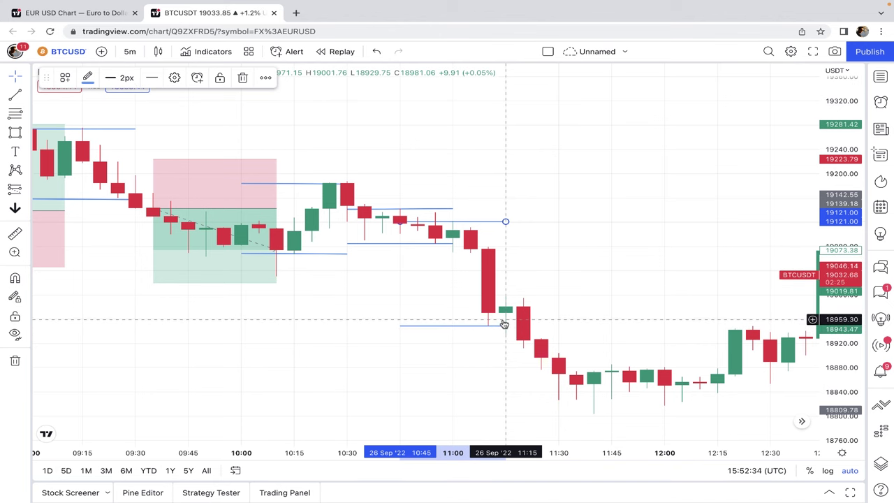
Switch to 15-minute candles, frame all level lines and position boxes, and deselect the 19121 line.
left_click(131, 55)
left_click(168, 224)
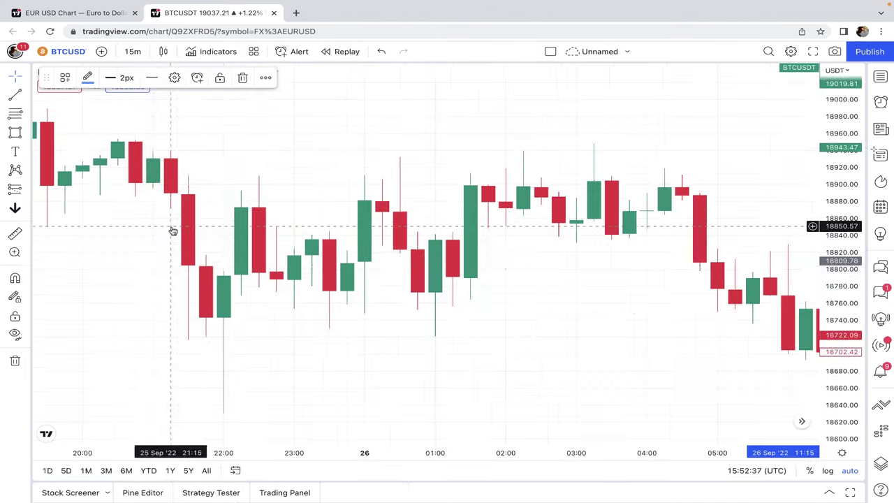
scroll(370, 269, "right", 10)
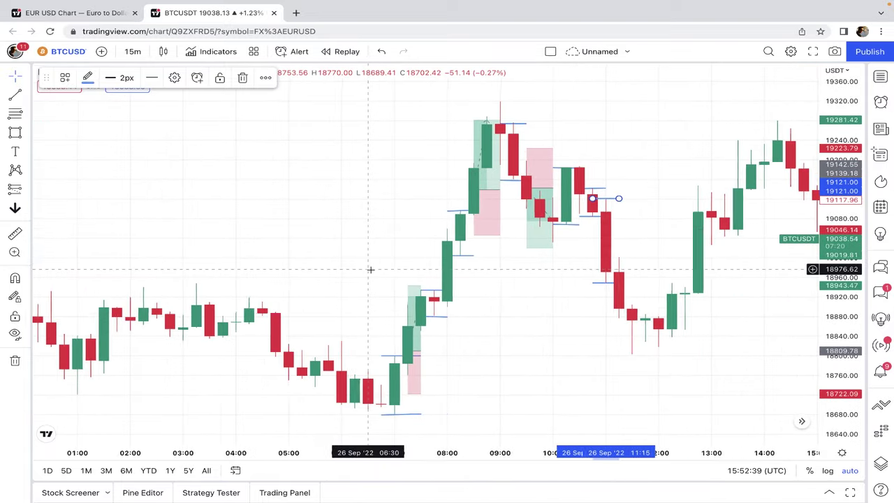
scroll(371, 268, "up", 2)
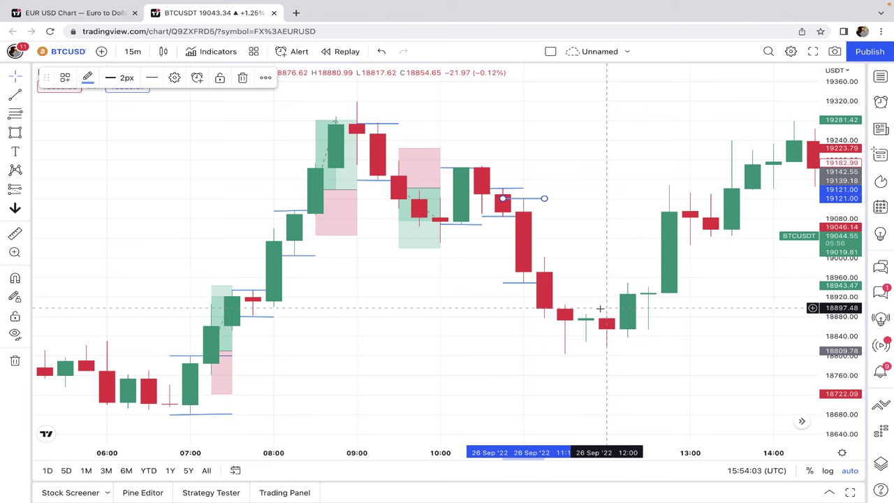
scroll(358, 319, "left", 3)
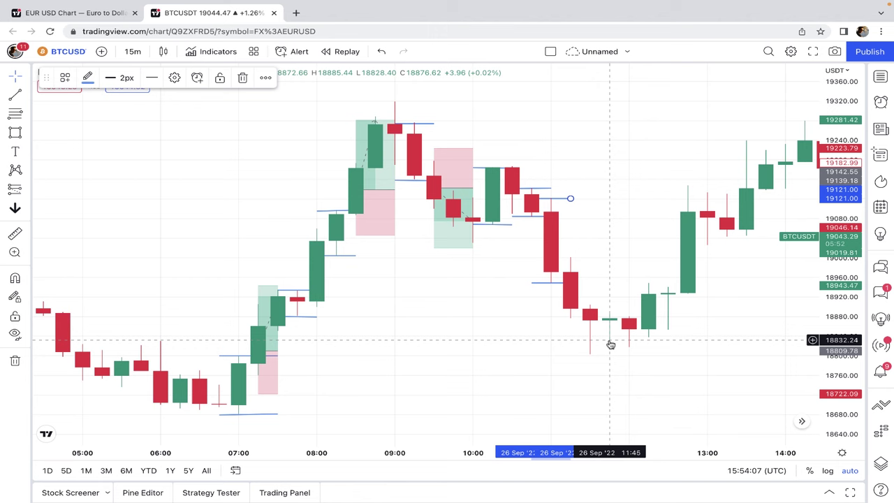
scroll(609, 342, "left", 10)
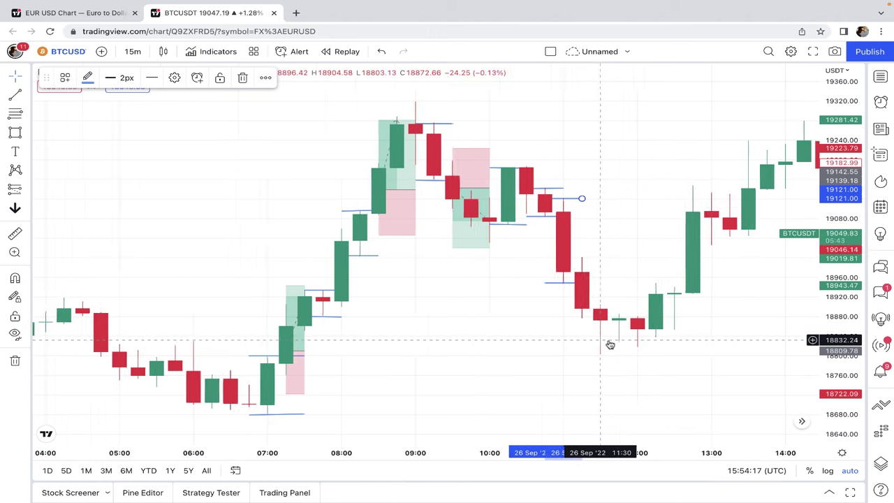
scroll(609, 339, "up", 1)
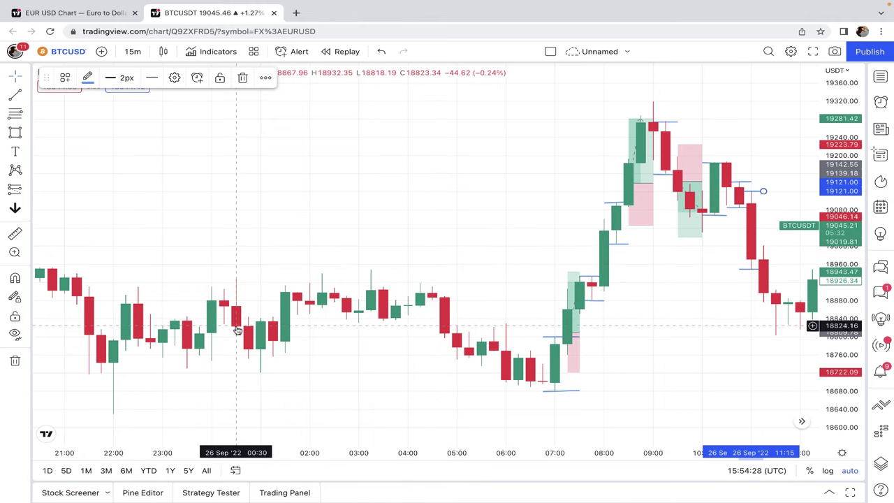
scroll(241, 328, "right", 10)
scroll(241, 328, "up", 3)
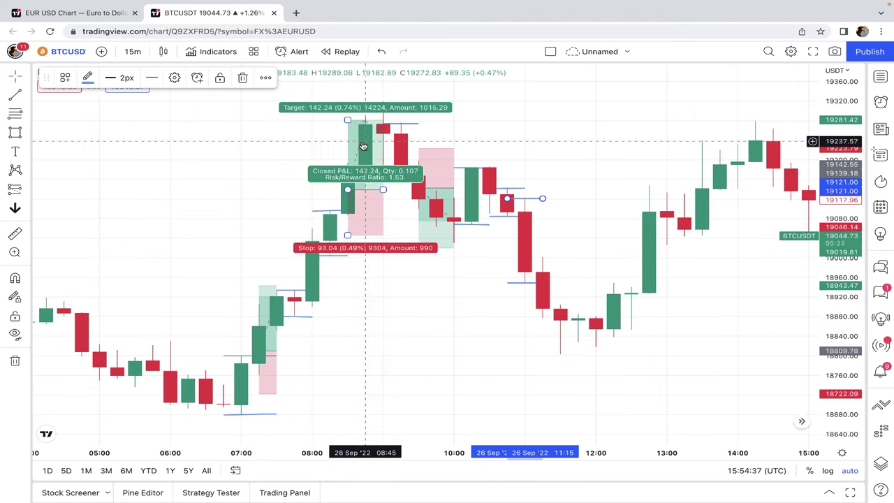
left_click(536, 347)
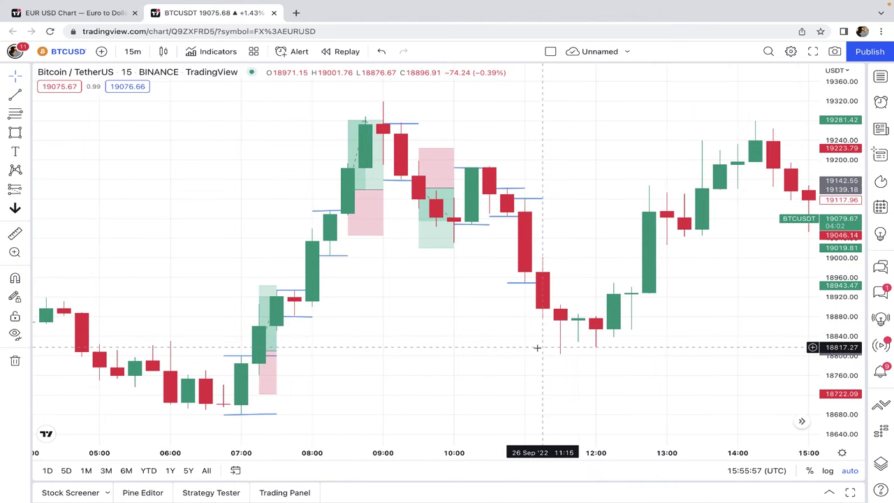